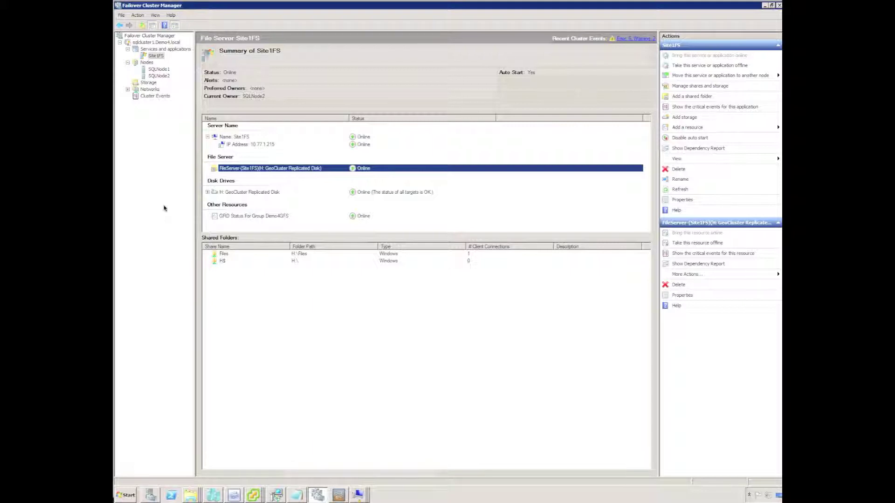
# Step: Ping sqlnode1, sqlnode2 and sqlnode3 from the Command Prompt, then switch back to the cluster manager
pyautogui.write('ping')
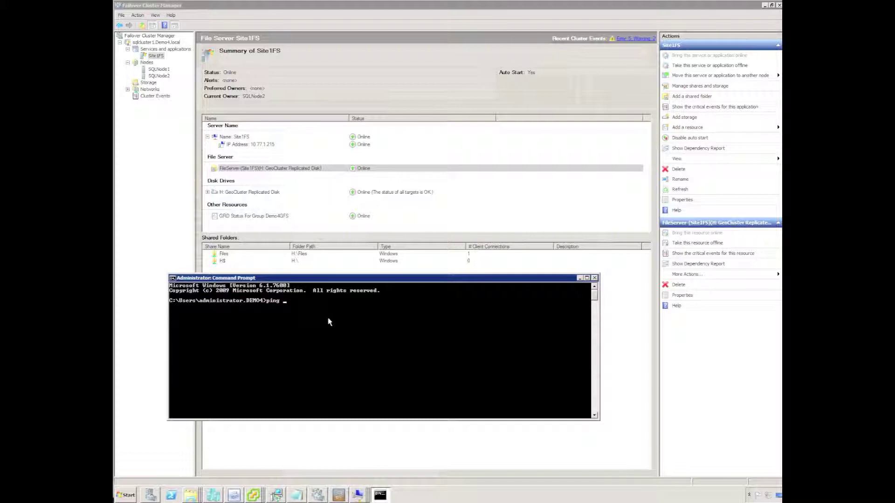
pyautogui.write(' sqlnode1')
pyautogui.press('Return')
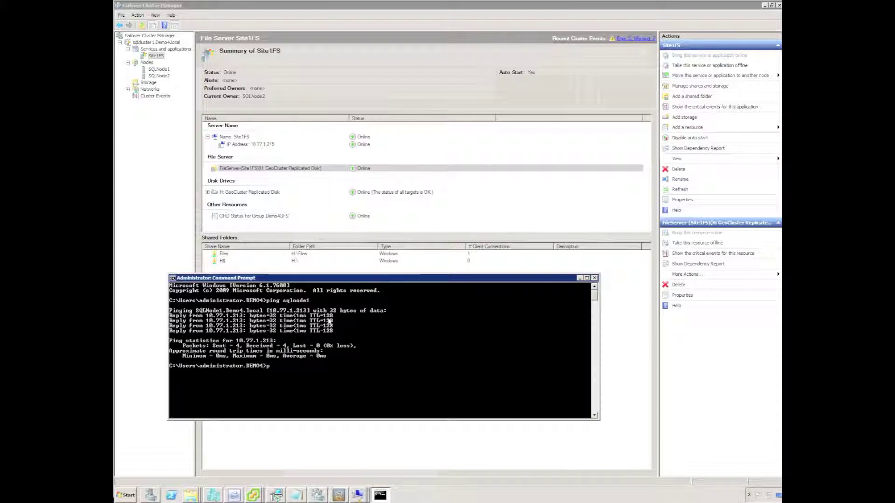
pyautogui.write('ping sqlnode2')
pyautogui.press('Return')
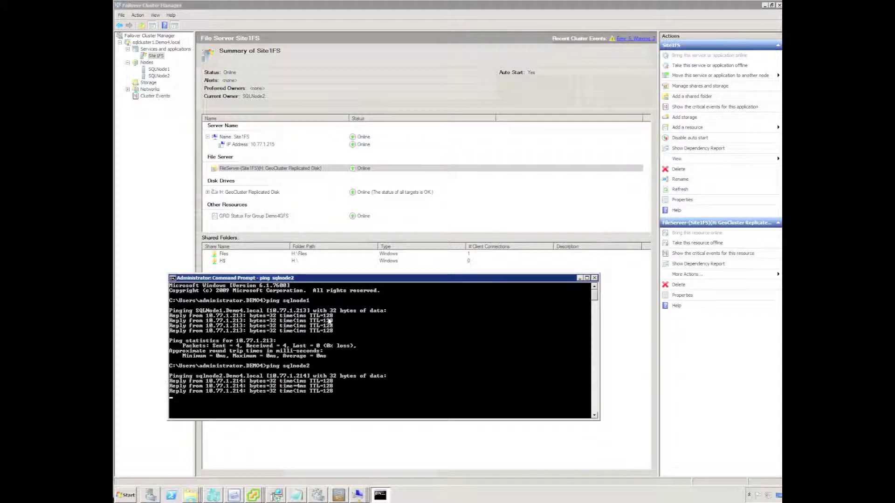
pyautogui.press('Up')
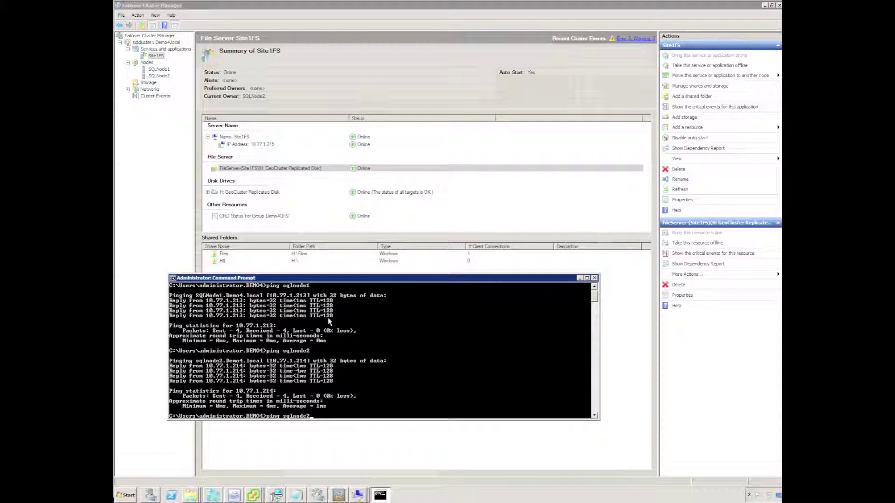
pyautogui.press('BackSpace')
pyautogui.write('3')
pyautogui.press('Return')
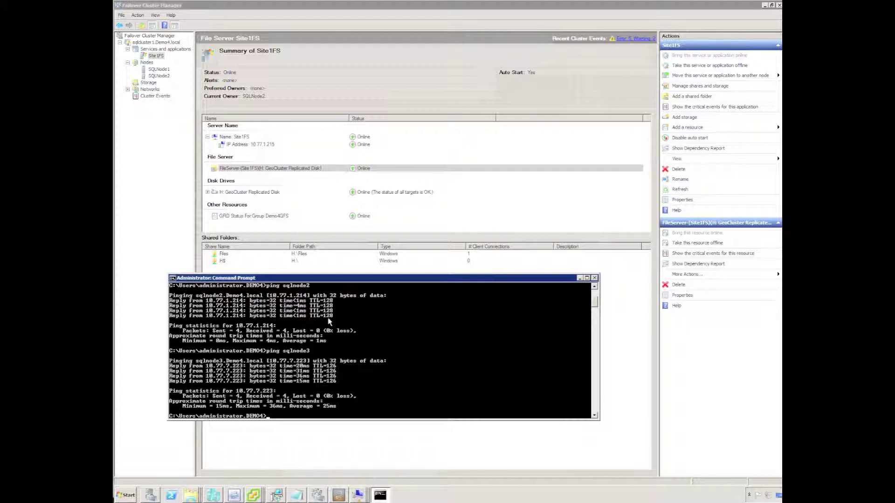
pyautogui.hotkey('alt', 'Tab')
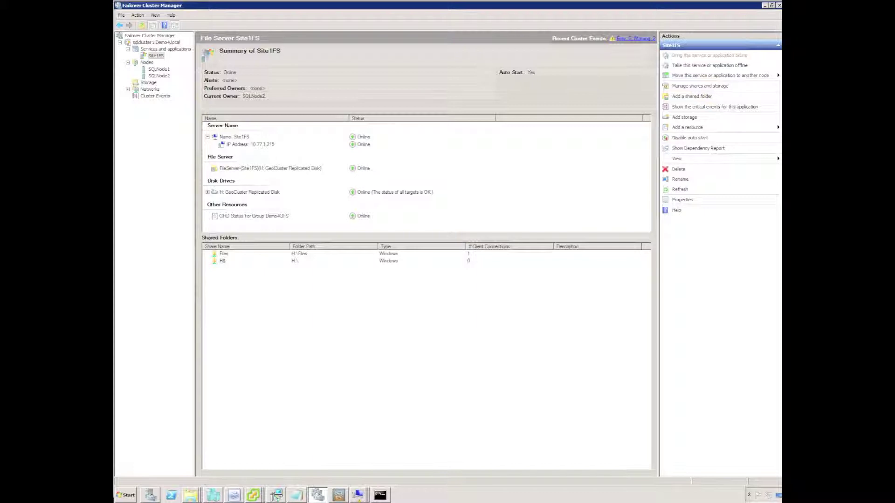
# Step: Join sqlnode3 to the cluster with the Add Node Wizard, skipping validation tests
pyautogui.rightClick(146, 63)
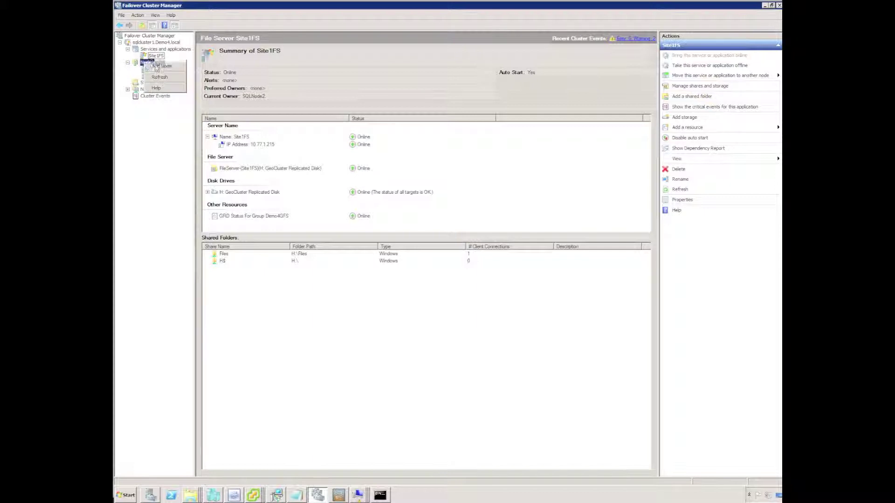
pyautogui.click(162, 66)
pyautogui.click(529, 329)
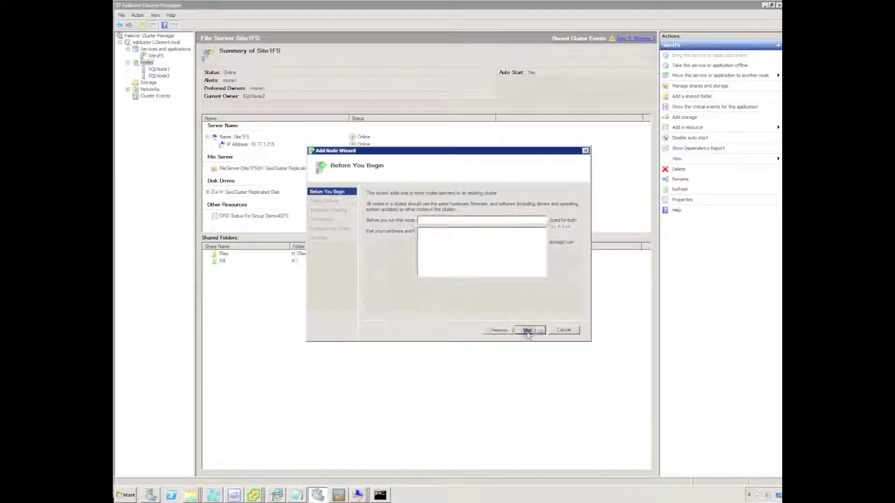
pyautogui.write('sqln')
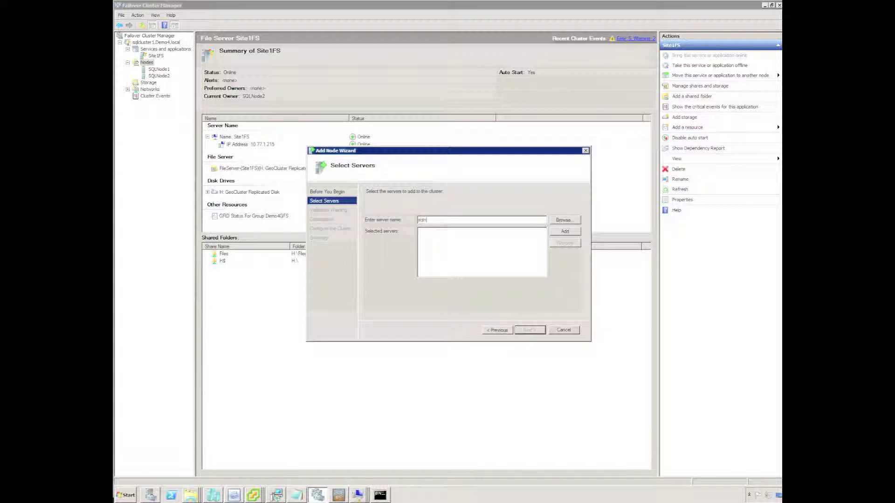
pyautogui.write('ode3')
pyautogui.click(565, 231)
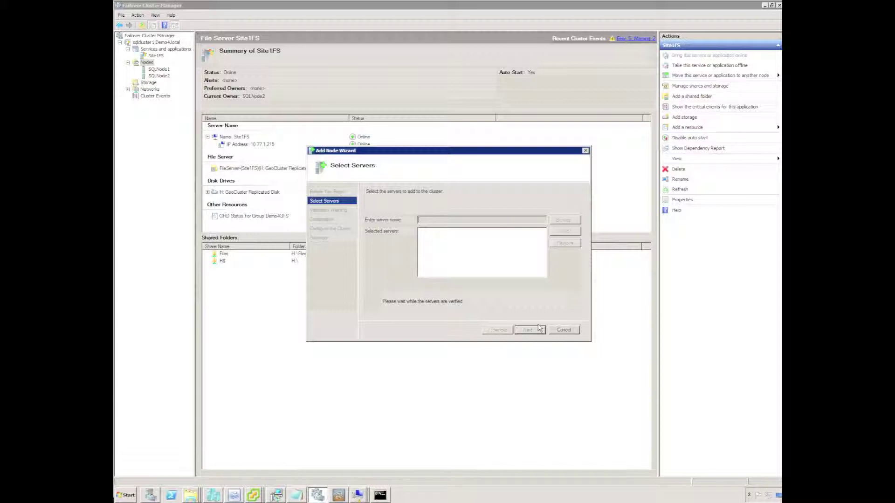
pyautogui.click(531, 329)
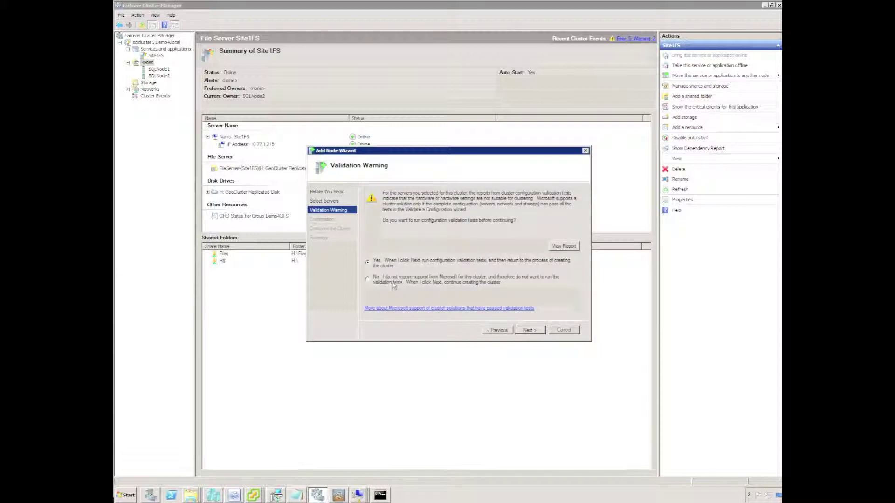
pyautogui.click(392, 283)
pyautogui.click(531, 330)
pyautogui.click(534, 331)
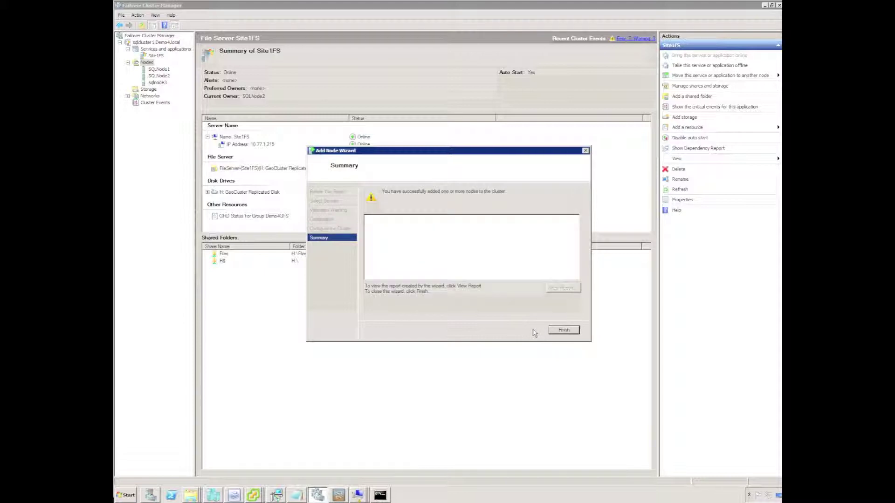
pyautogui.click(563, 330)
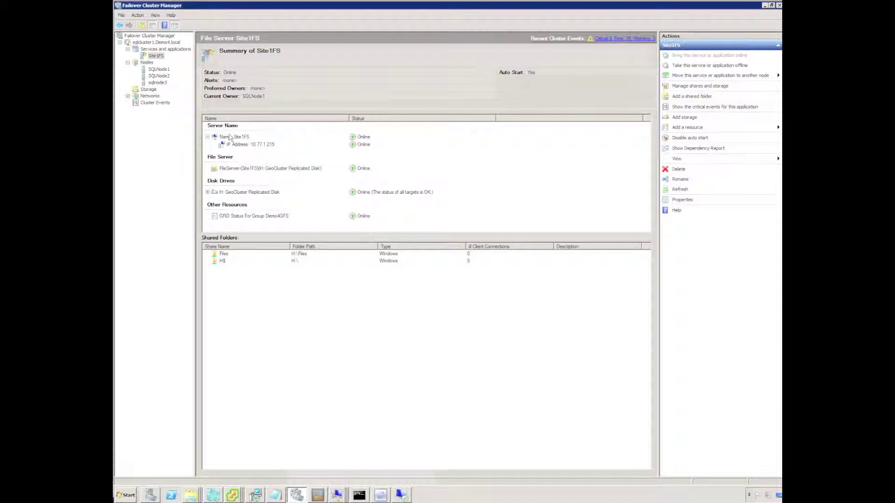
# Step: Untick sqlnode3 as a possible owner of the 10.77.1.215 IP address resource
pyautogui.click(242, 146)
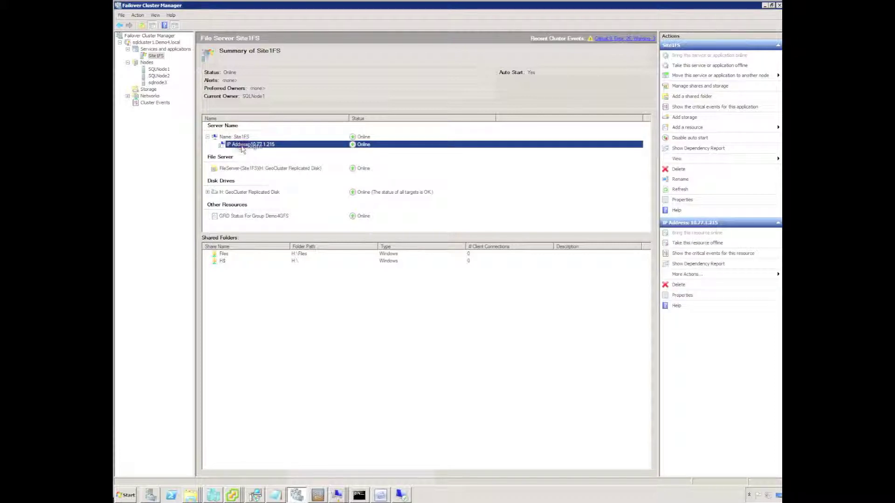
pyautogui.rightClick(242, 147)
pyautogui.click(263, 213)
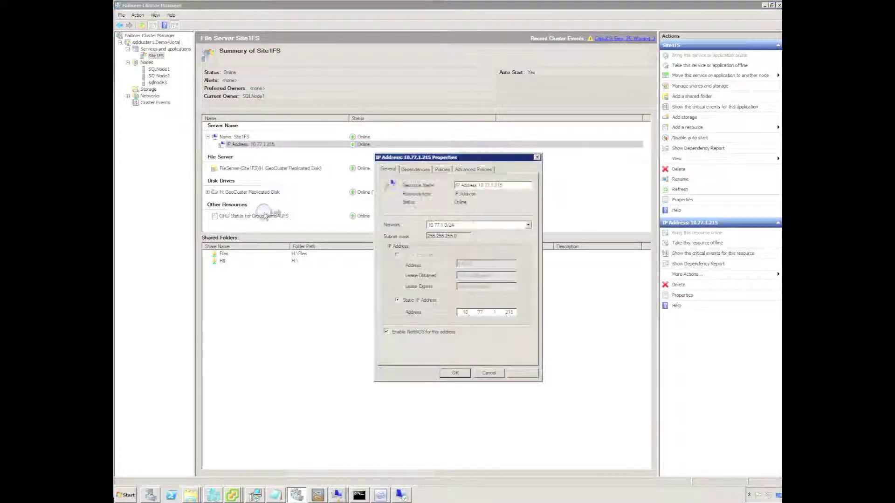
pyautogui.click(475, 170)
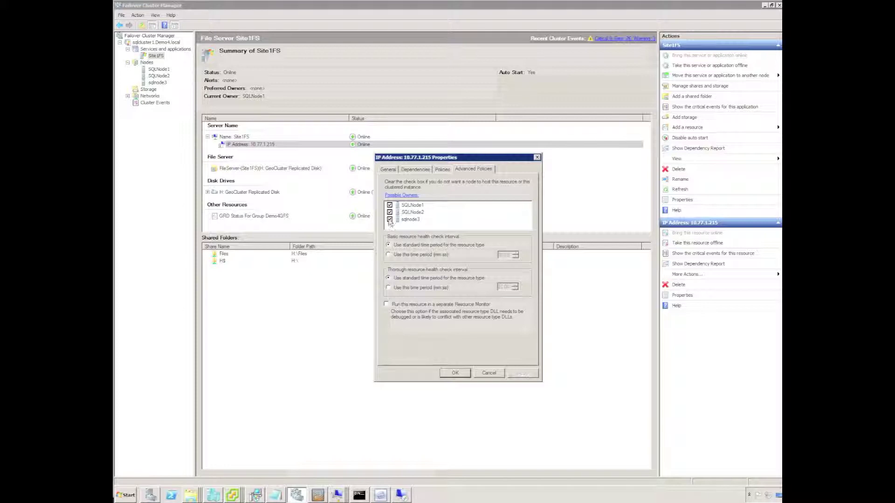
pyautogui.click(389, 219)
pyautogui.click(455, 372)
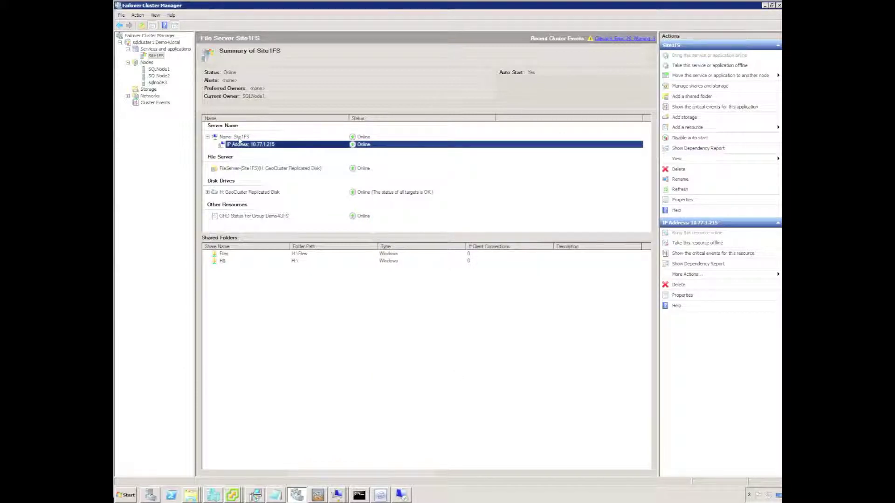
# Step: Add a second static address, 10.77.7.224, to the Site1FS network name
pyautogui.rightClick(235, 136)
pyautogui.click(250, 205)
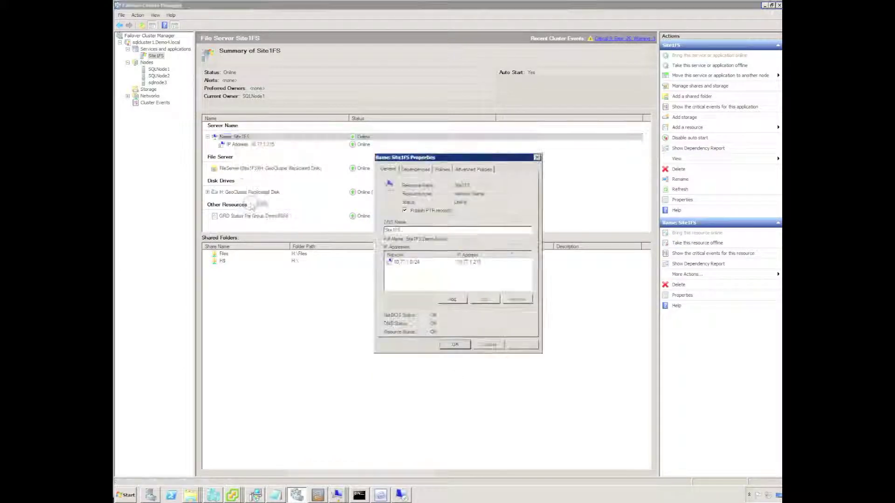
pyautogui.click(452, 298)
pyautogui.click(442, 265)
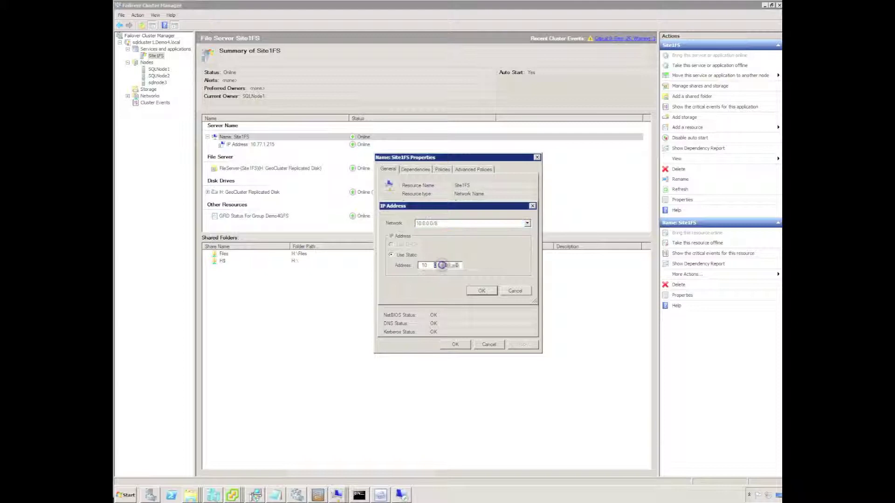
pyautogui.write('77.7.224')
pyautogui.click(476, 291)
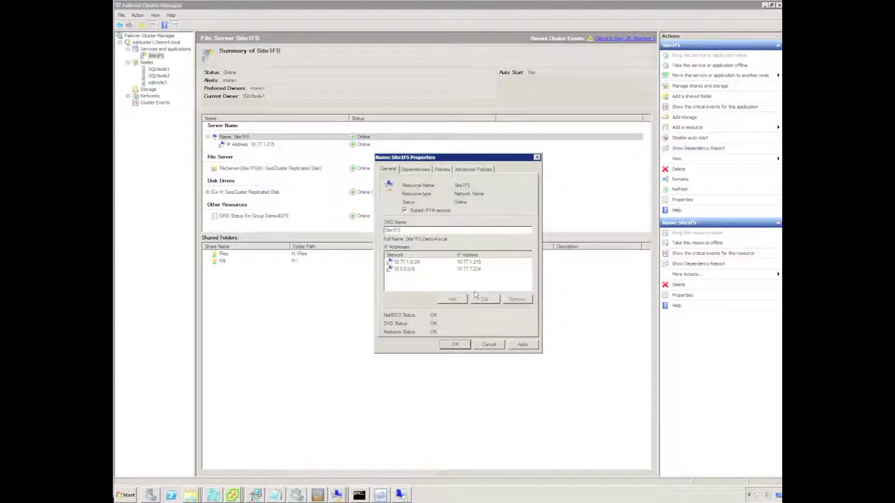
pyautogui.click(455, 345)
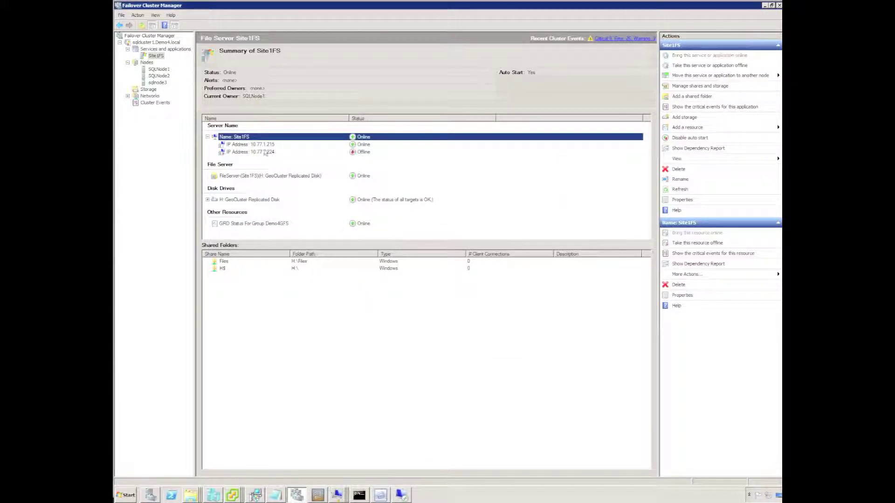
# Step: Untick SQLNode1 and SQLNode2 so only sqlnode3 can own 10.77.7.224
pyautogui.rightClick(249, 152)
pyautogui.click(268, 214)
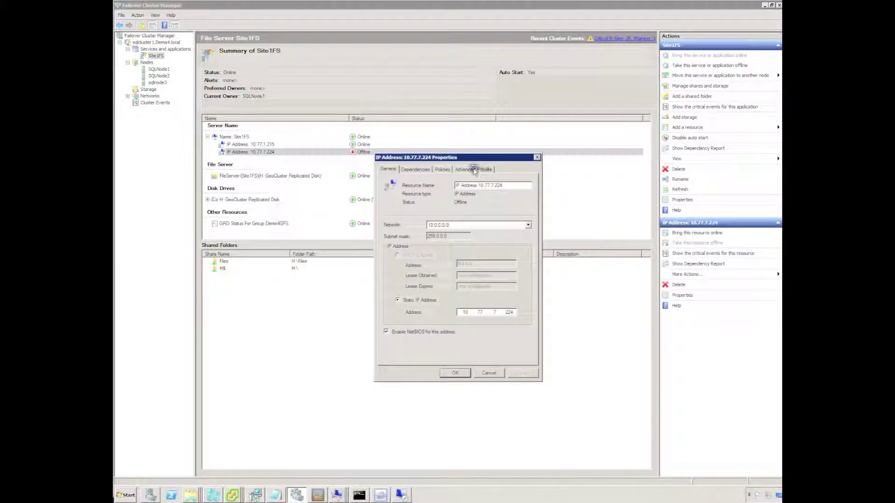
pyautogui.click(473, 168)
pyautogui.click(389, 212)
pyautogui.click(390, 205)
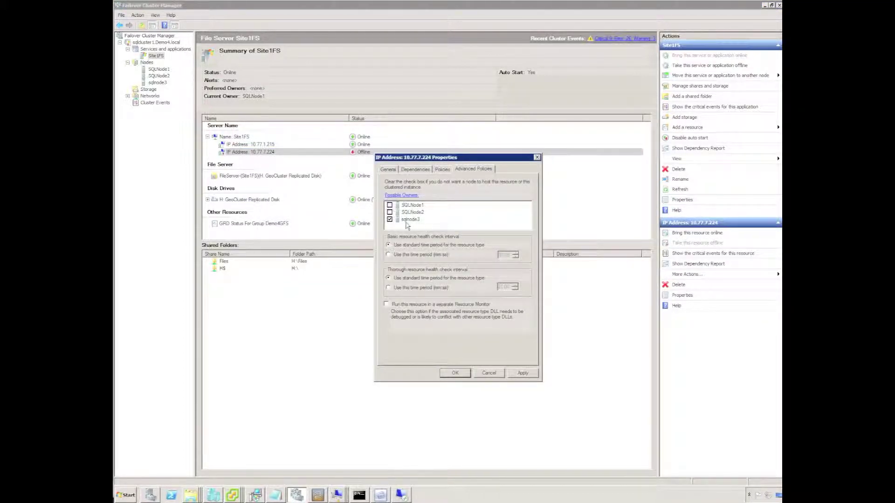
pyautogui.click(455, 373)
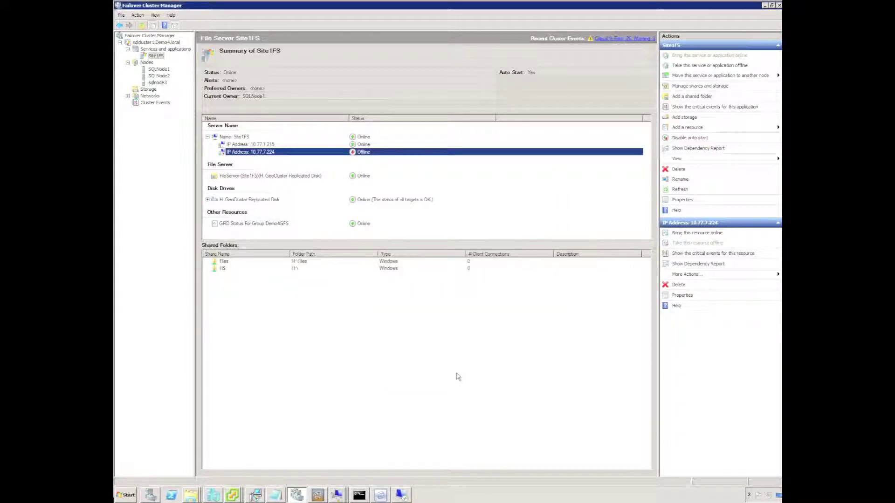
# Step: Move the Site1FS service to sqlnode3 and confirm the move
pyautogui.rightClick(155, 55)
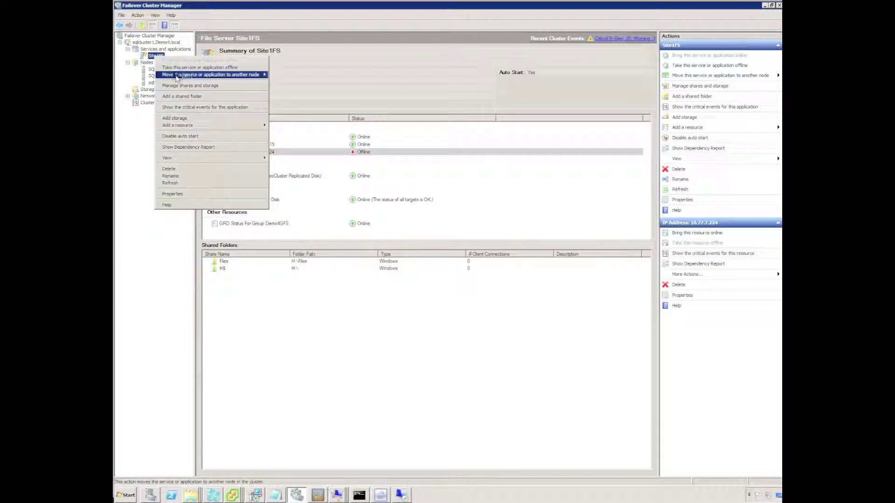
pyautogui.moveTo(177, 77)
pyautogui.click(303, 83)
pyautogui.click(441, 241)
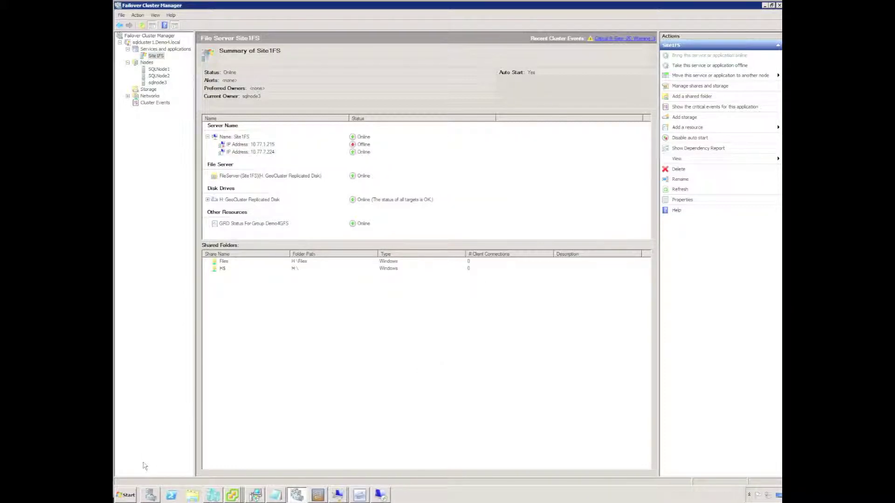
# Step: Open the \\site1fs\Files share from the Run box
pyautogui.click(128, 496)
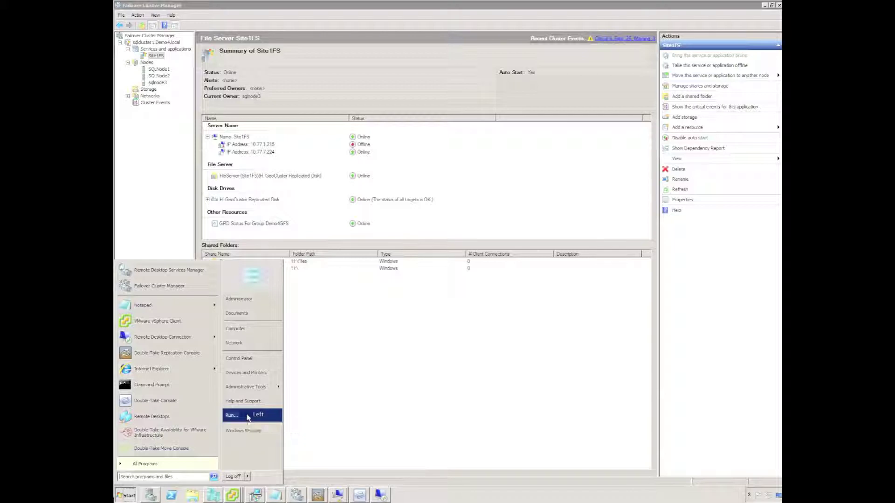
pyautogui.click(231, 415)
pyautogui.click(179, 470)
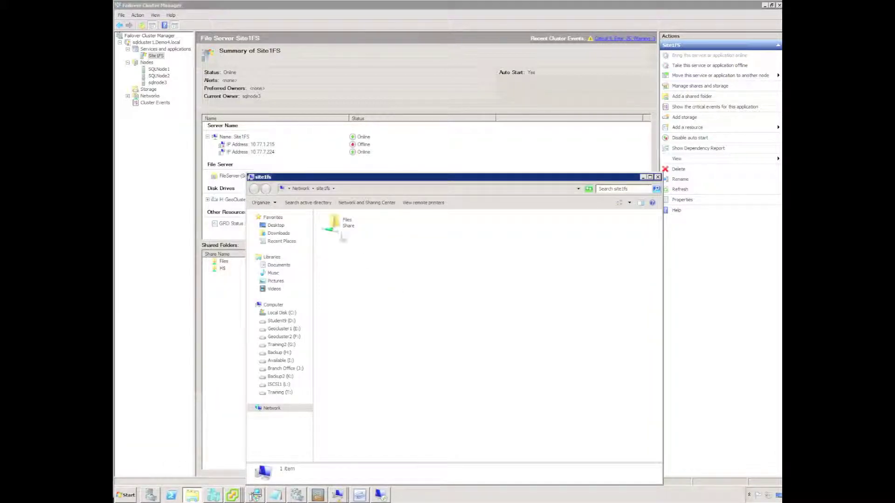
pyautogui.doubleClick(337, 226)
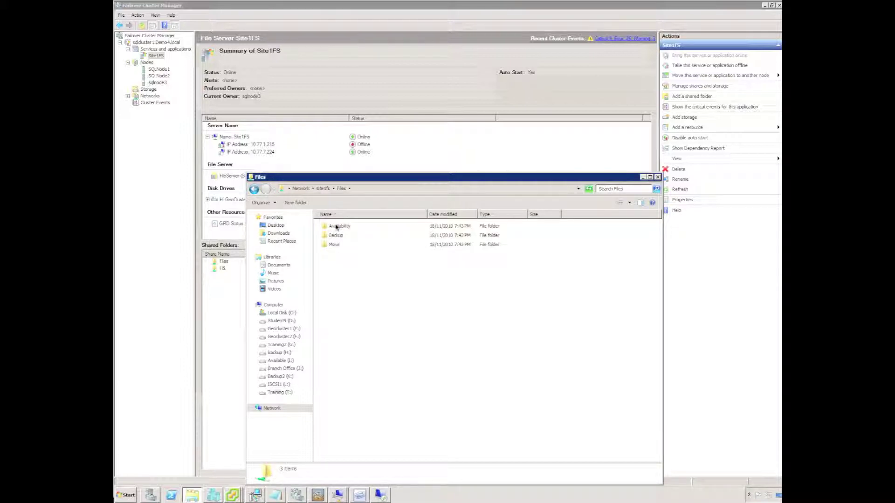
pyautogui.click(335, 235)
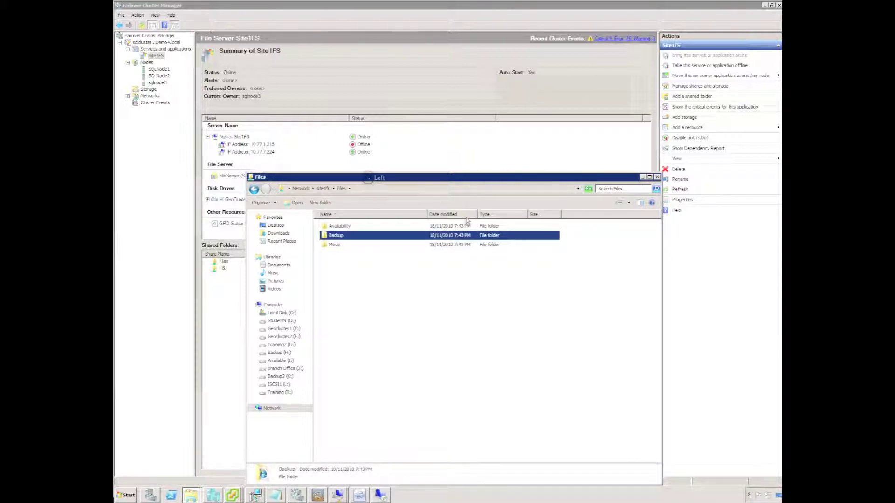
# Step: Bring up the sqlnode1–3 Files windows and create a New folder and a bitmap image in the share
pyautogui.moveTo(518, 264); pyautogui.dragTo(554, 276)
pyautogui.click(191, 497)
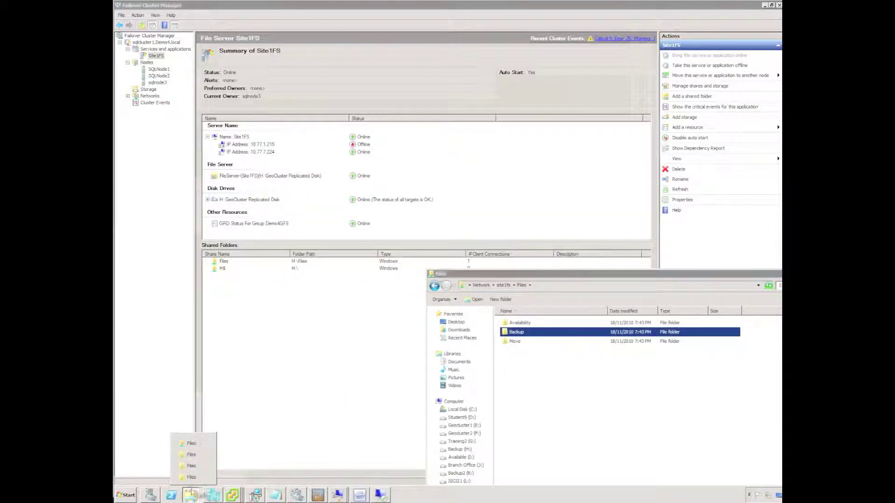
pyautogui.click(191, 465)
pyautogui.click(190, 495)
pyautogui.click(191, 477)
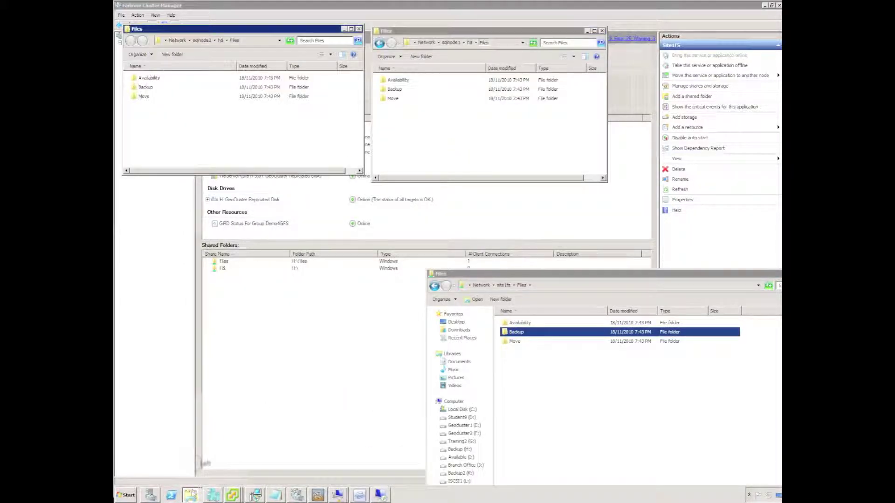
pyautogui.click(190, 495)
pyautogui.click(191, 477)
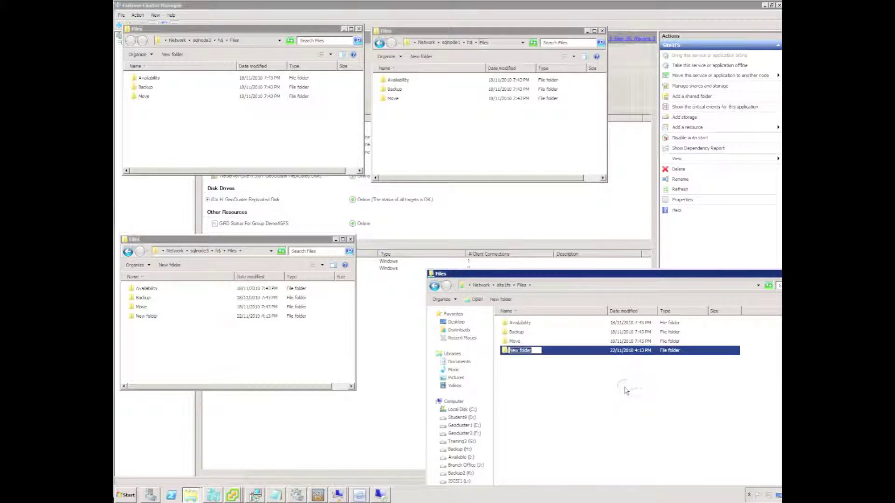
pyautogui.click(625, 390)
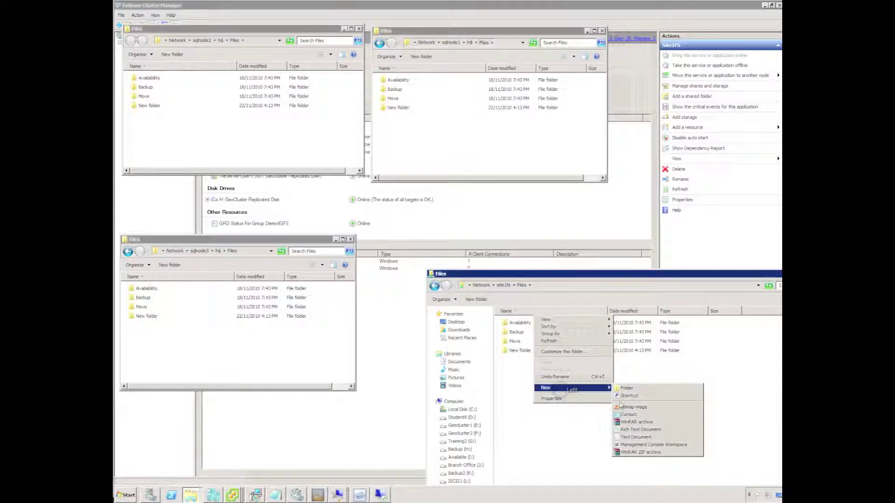
pyautogui.click(625, 406)
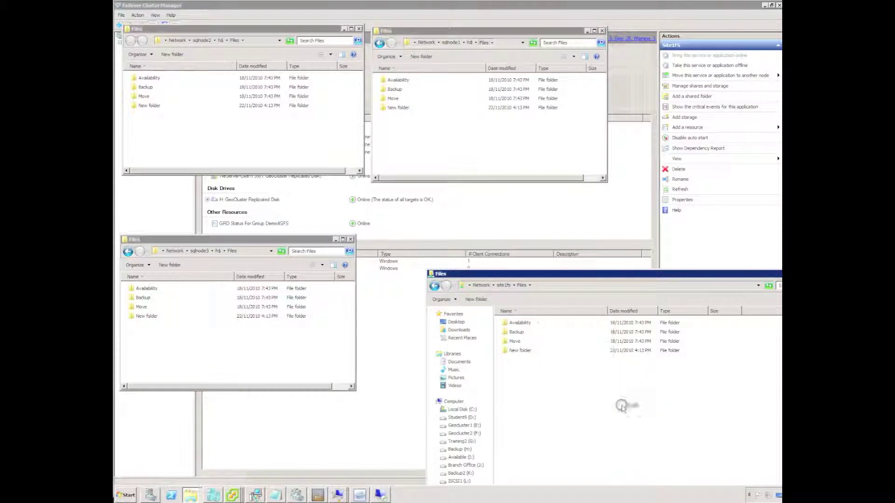
pyautogui.click(598, 414)
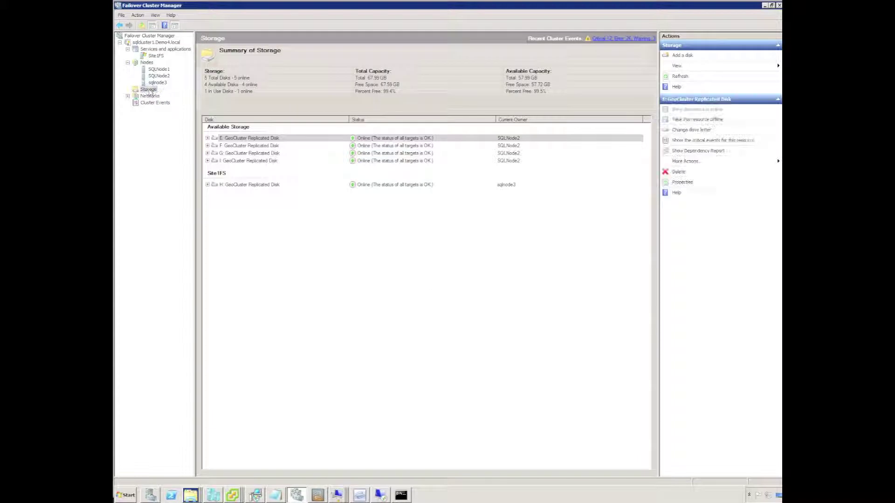
# Step: Start configuring a new clustered service and choose File Server
pyautogui.click(148, 49)
pyautogui.rightClick(149, 51)
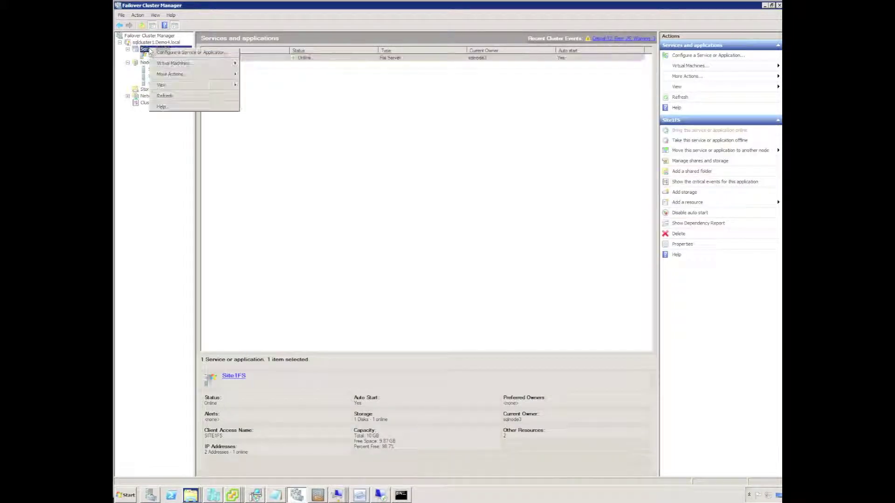
pyautogui.click(191, 52)
pyautogui.click(530, 331)
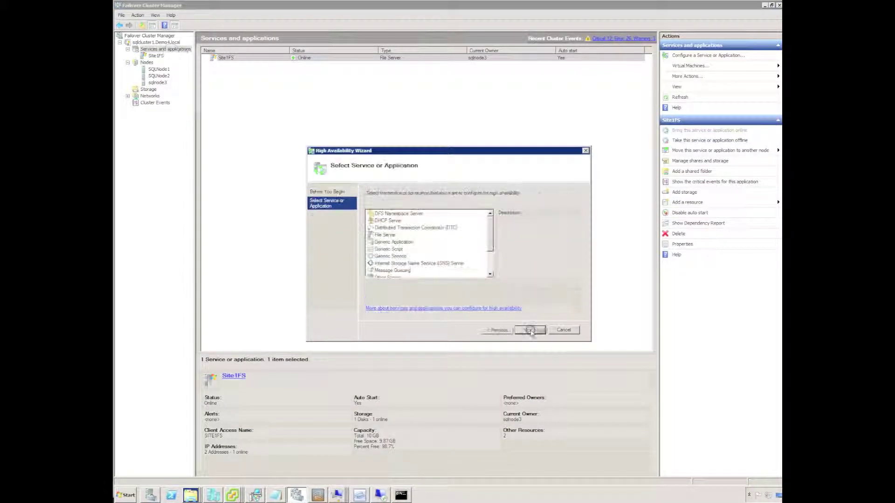
pyautogui.click(385, 235)
pyautogui.click(531, 330)
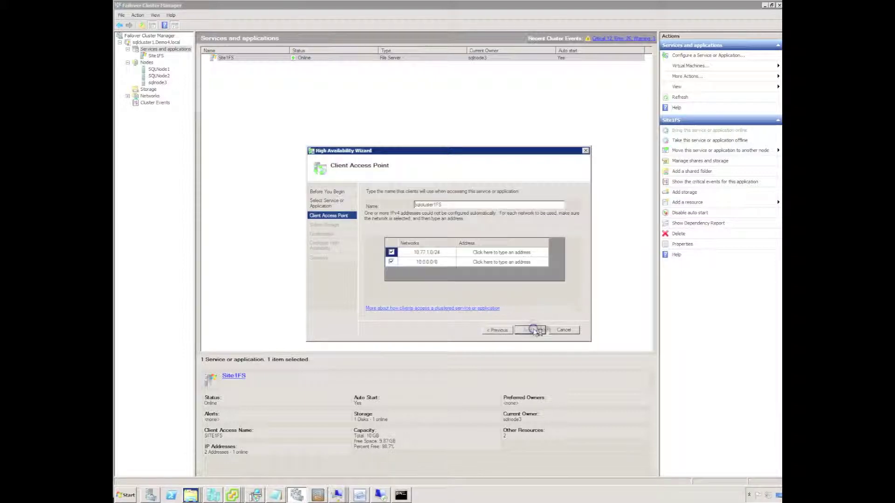
# Step: Name the access point Site2FS with addresses 10.77.1.215 and 10.77.7.225
pyautogui.moveTo(433, 205); pyautogui.dragTo(379, 203)
pyautogui.write('Site2FS')
pyautogui.click(482, 253)
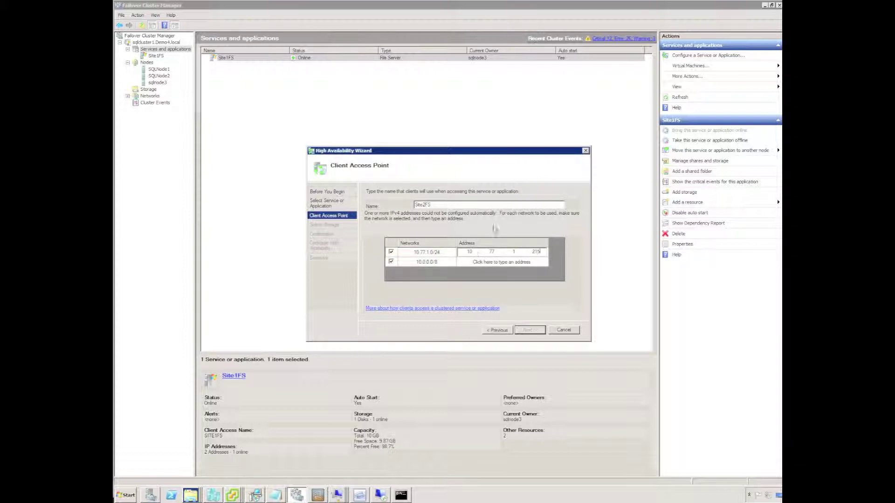
pyautogui.click(469, 262)
pyautogui.write('77.0.0')
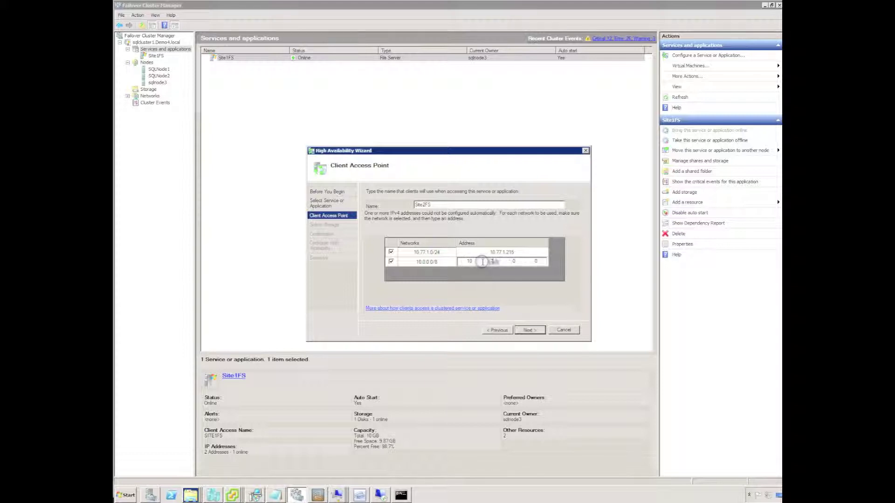
pyautogui.write('7.225')
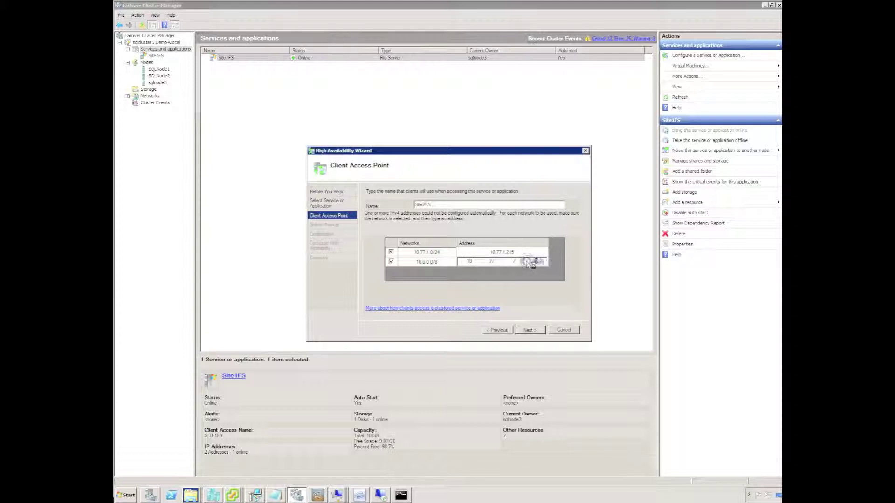
pyautogui.click(535, 330)
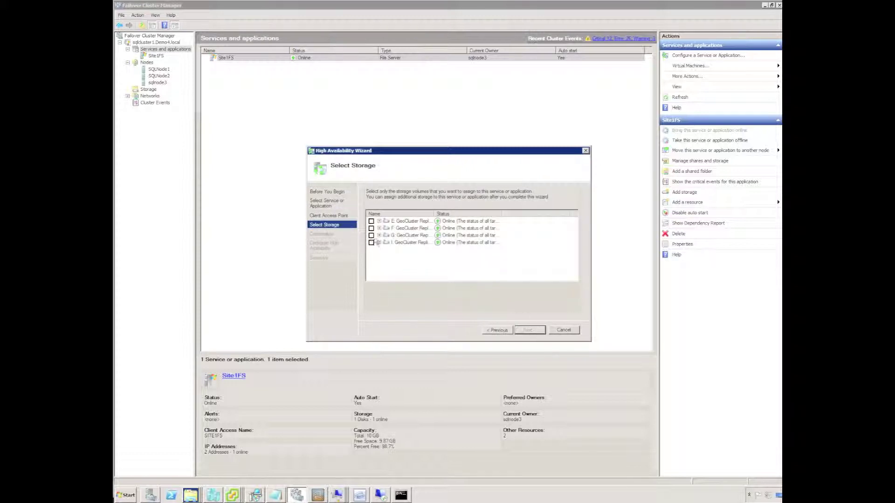
# Step: Assign the G: replicated disk and finish creating the Site2FS file server
pyautogui.click(371, 235)
pyautogui.click(531, 331)
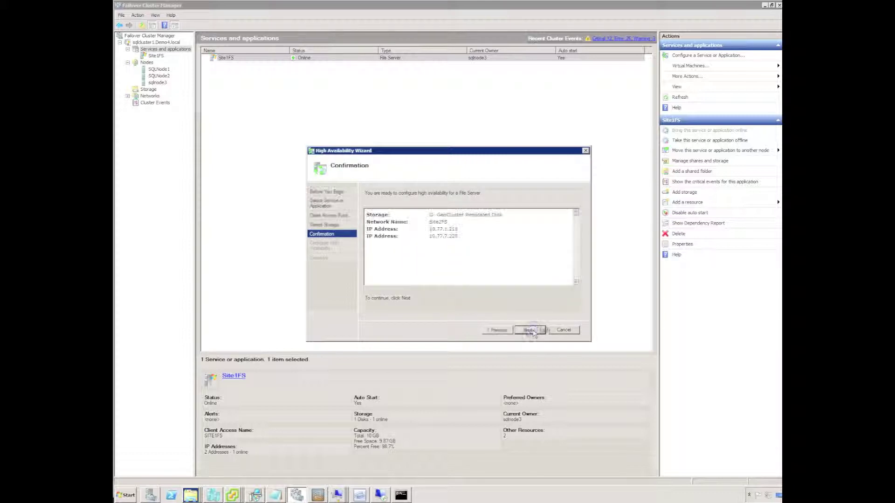
pyautogui.click(531, 331)
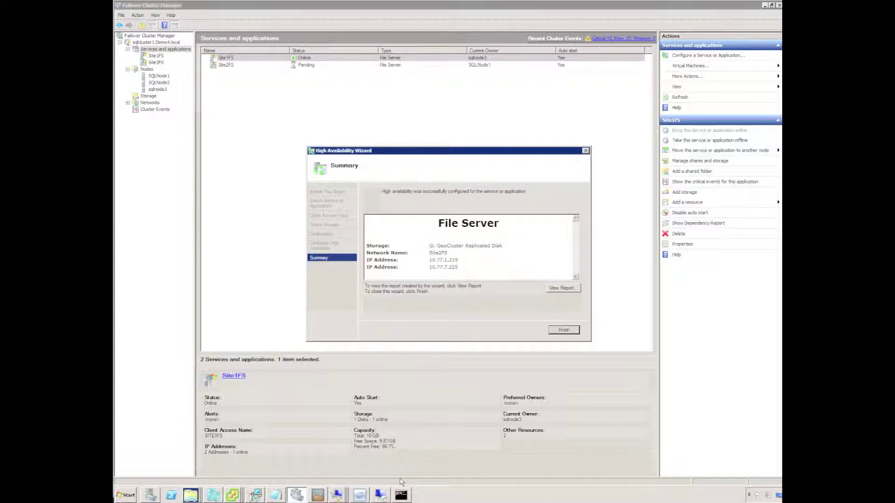
pyautogui.click(562, 330)
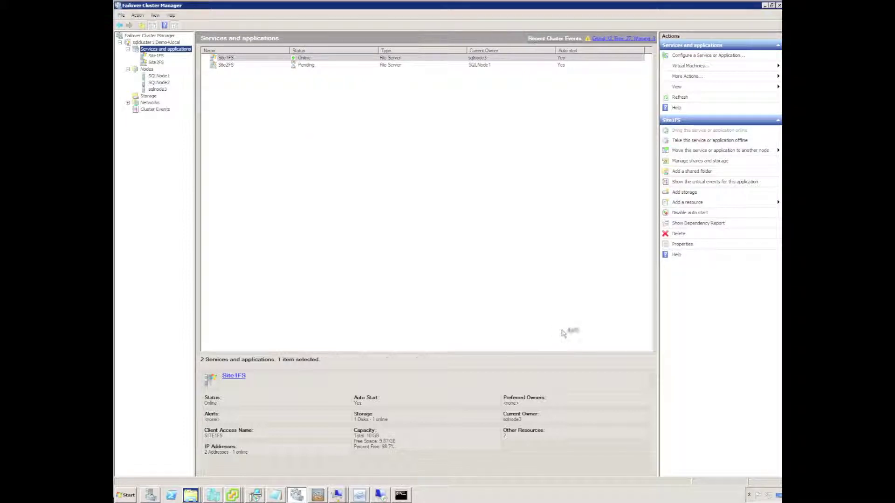
# Step: Remove sqlnode3 as a possible owner of Site2FS's 10.77.1.215 address
pyautogui.click(156, 62)
pyautogui.click(209, 138)
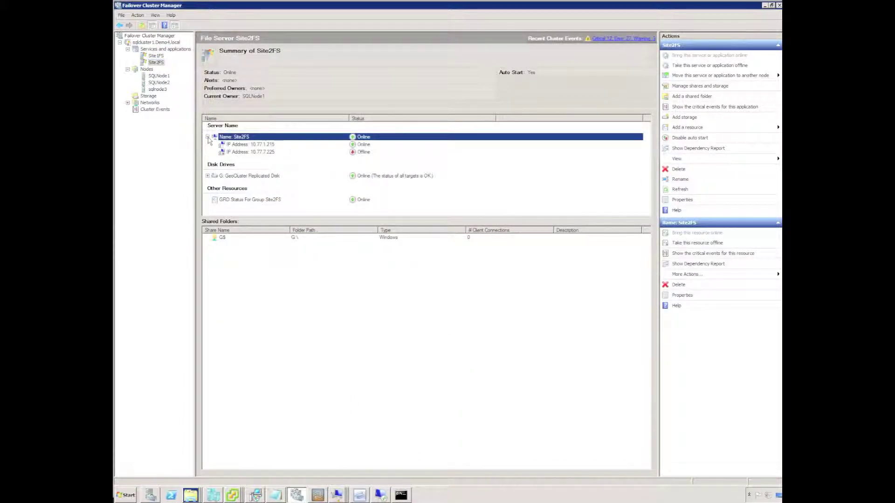
pyautogui.rightClick(248, 145)
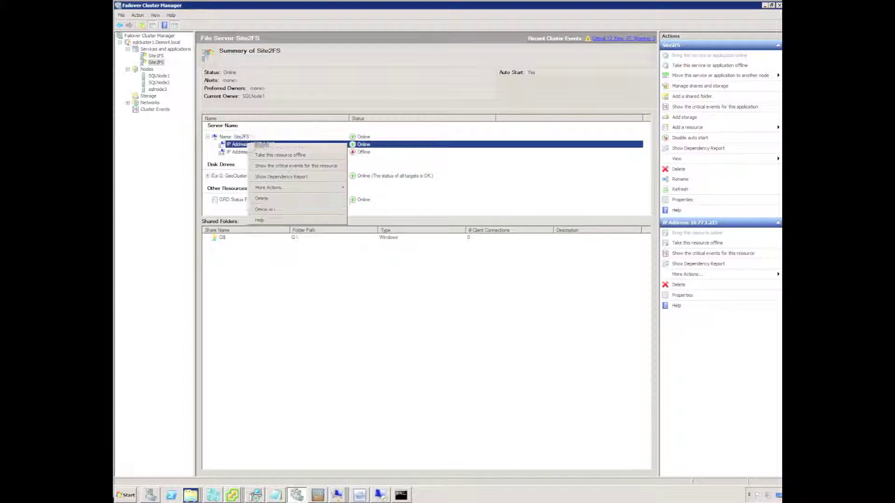
pyautogui.click(291, 210)
pyautogui.click(474, 170)
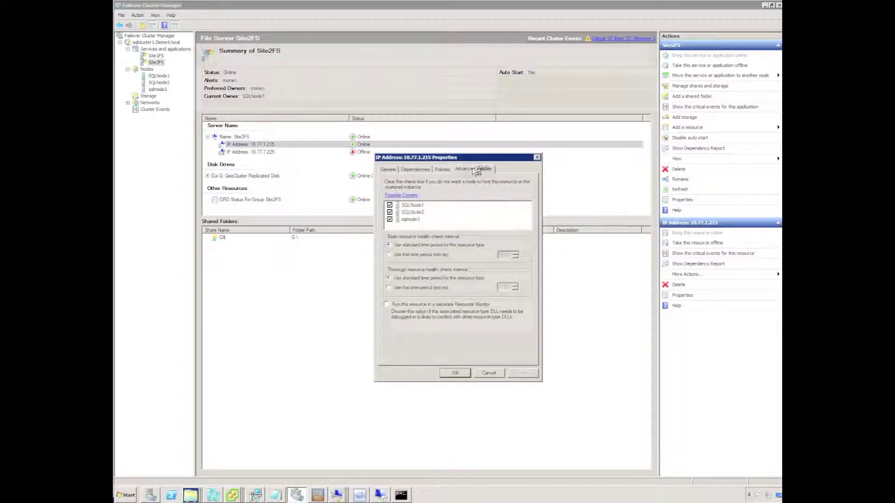
pyautogui.click(389, 219)
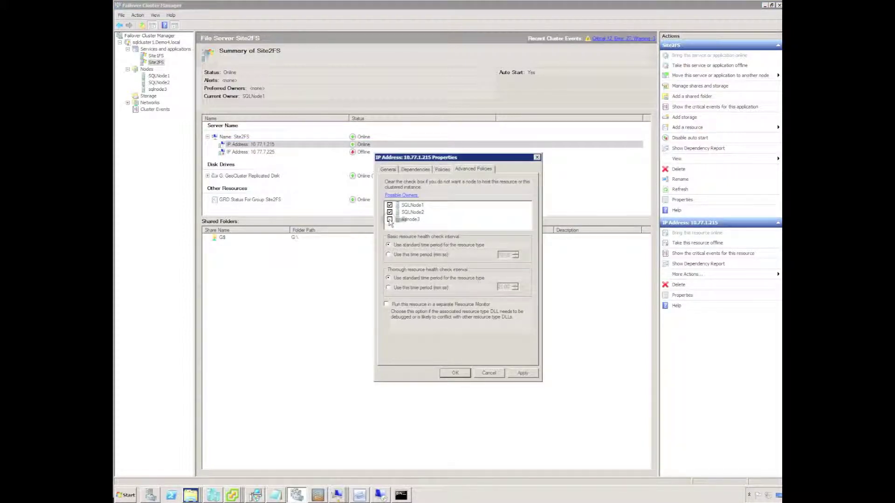
pyautogui.click(457, 374)
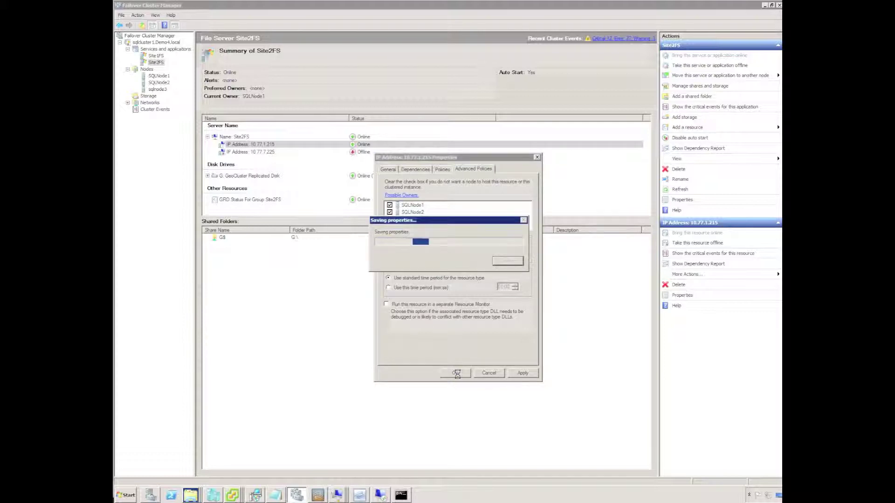
# Step: Untick SQLNode1 and SQLNode2 so 10.77.7.225 can only run on sqlnode3
pyautogui.rightClick(249, 152)
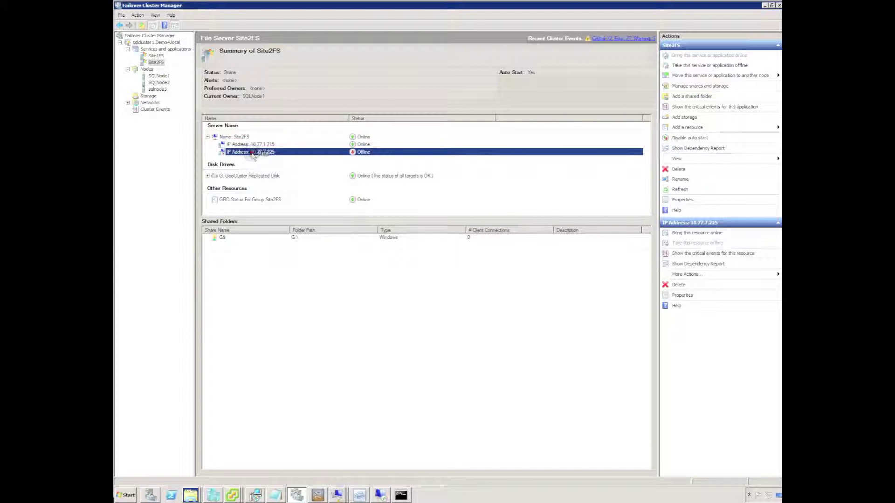
pyautogui.click(273, 210)
pyautogui.click(473, 169)
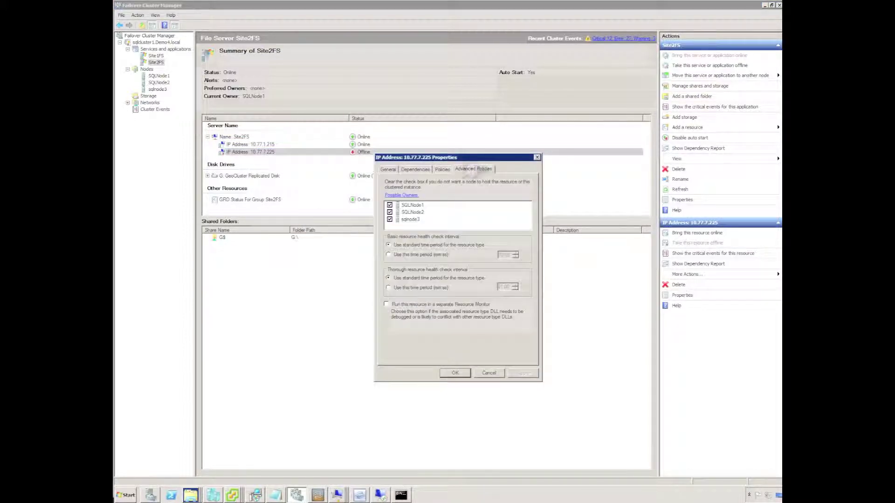
pyautogui.click(389, 212)
pyautogui.click(390, 205)
pyautogui.click(457, 373)
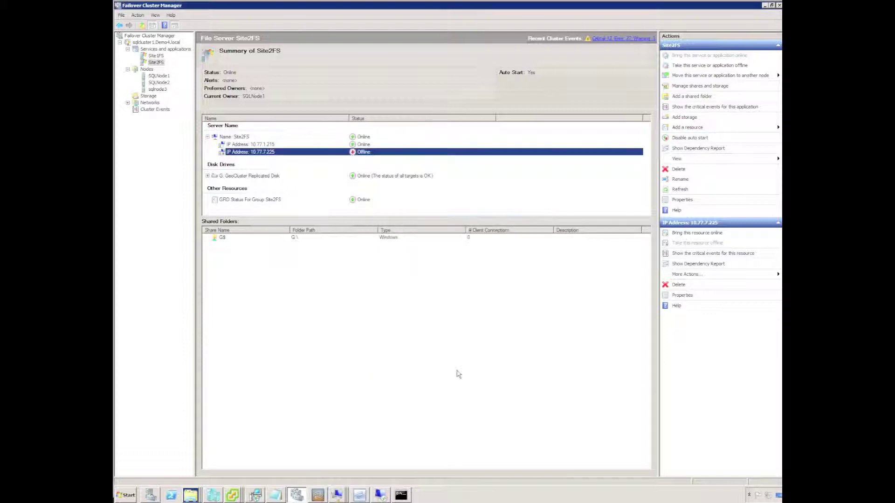
# Step: Move the Site2FS service to sqlnode3 and confirm
pyautogui.rightClick(155, 62)
pyautogui.click(200, 75)
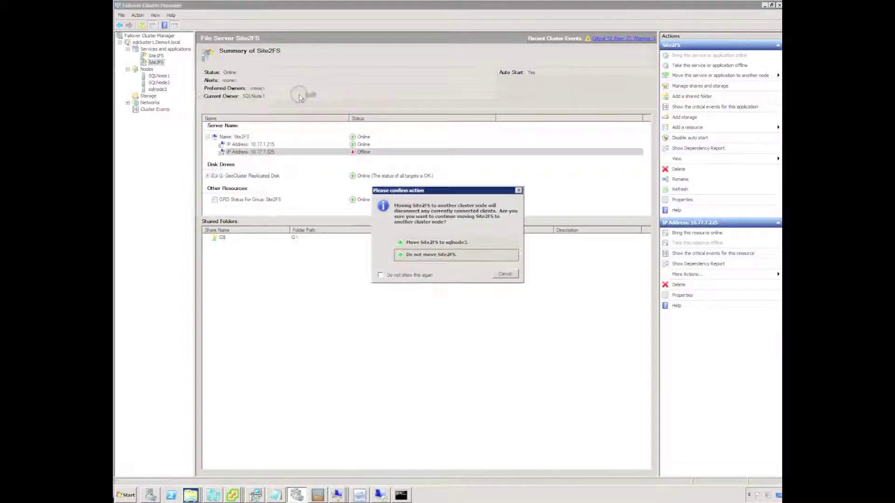
pyautogui.click(441, 245)
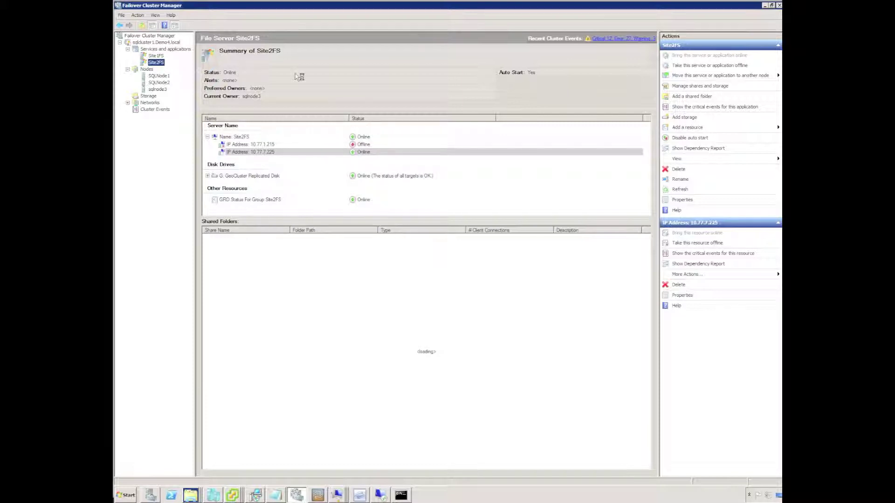
# Step: Set sqlnode3 as the preferred owner of Site2FS
pyautogui.rightClick(155, 63)
pyautogui.click(171, 199)
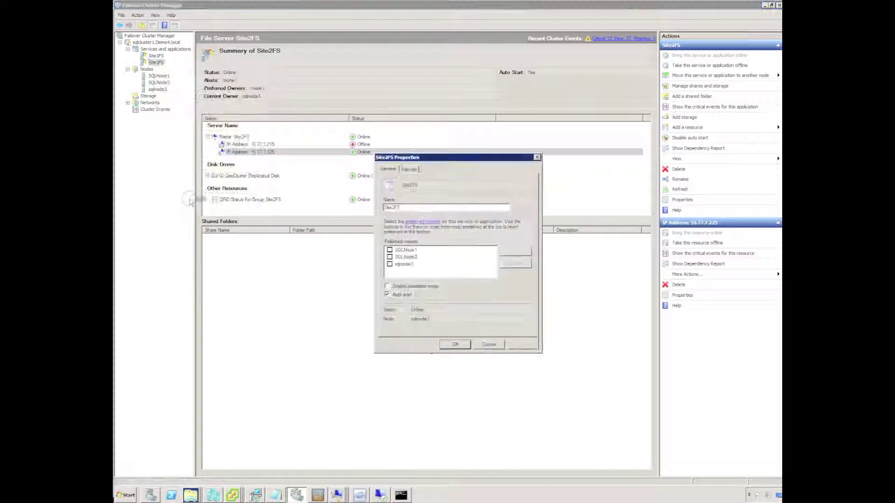
pyautogui.click(390, 264)
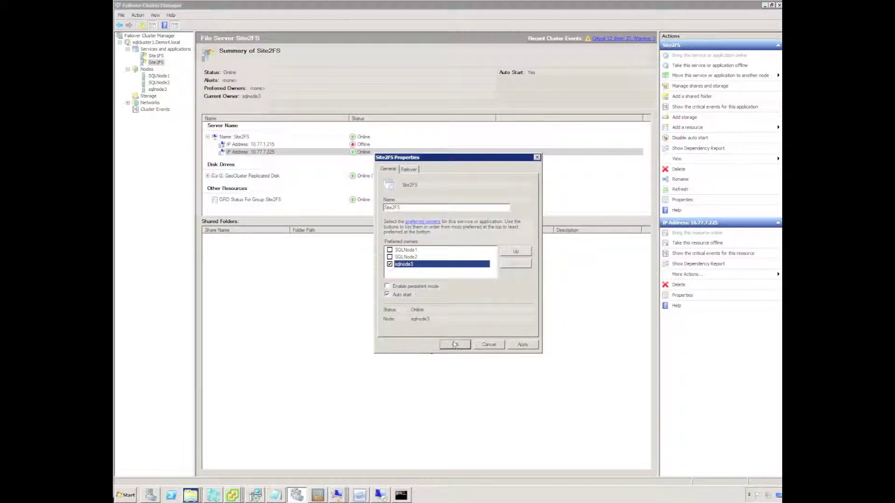
pyautogui.click(454, 345)
# Step: Make SQLNode1 and SQLNode2 the preferred owners of Site1FS, then reselect Site2FS
pyautogui.rightClick(156, 55)
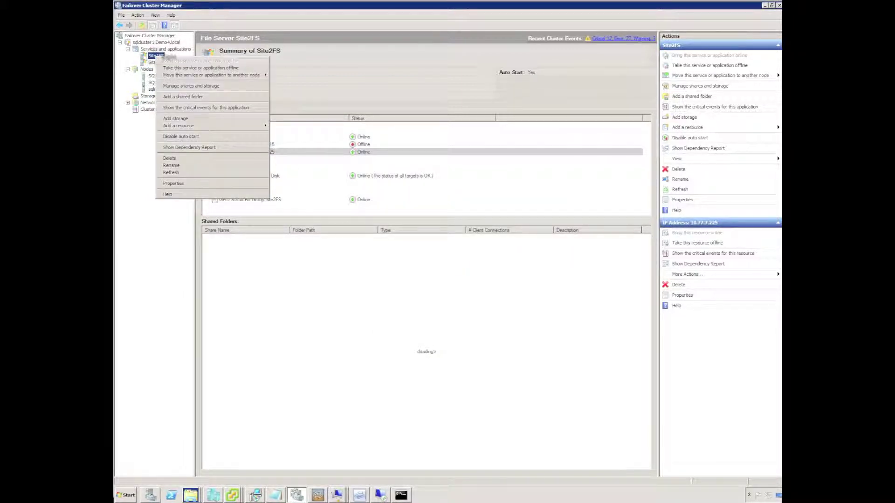
pyautogui.click(173, 184)
pyautogui.click(389, 250)
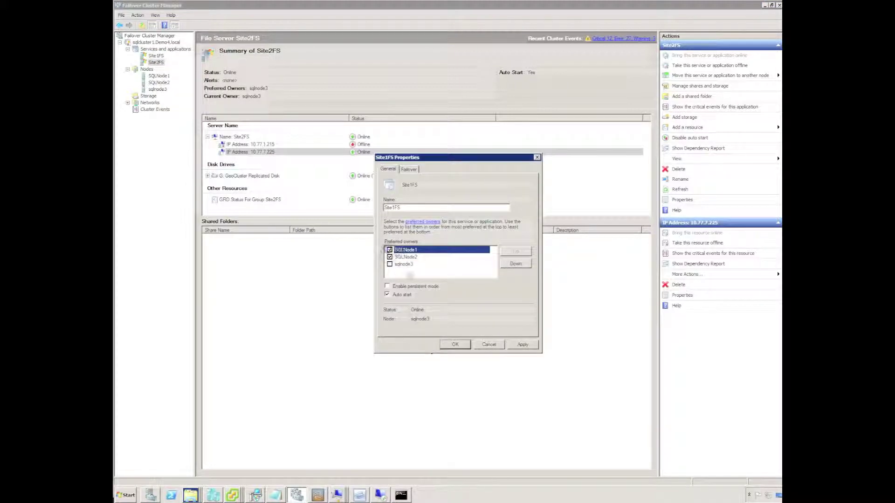
pyautogui.click(455, 344)
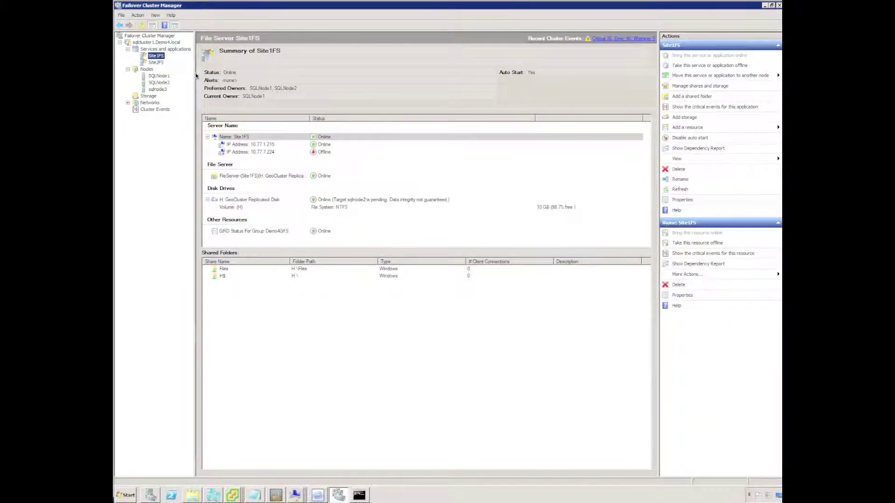
pyautogui.click(155, 62)
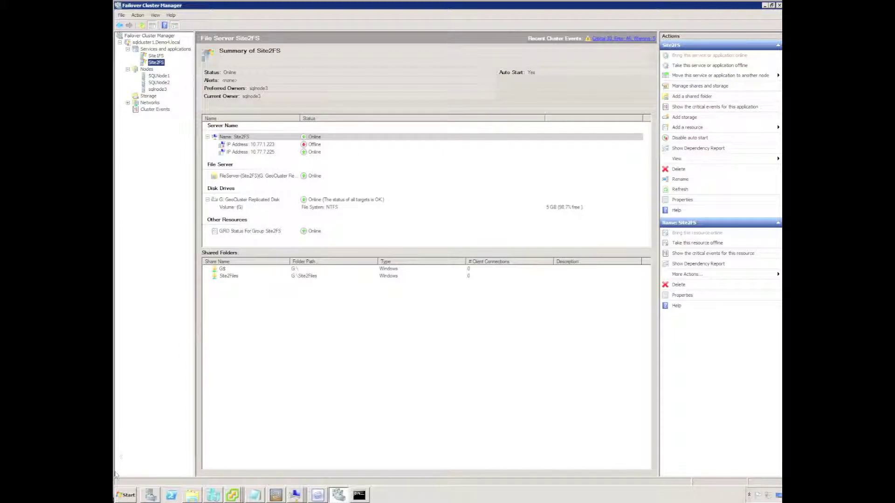
pyautogui.click(122, 494)
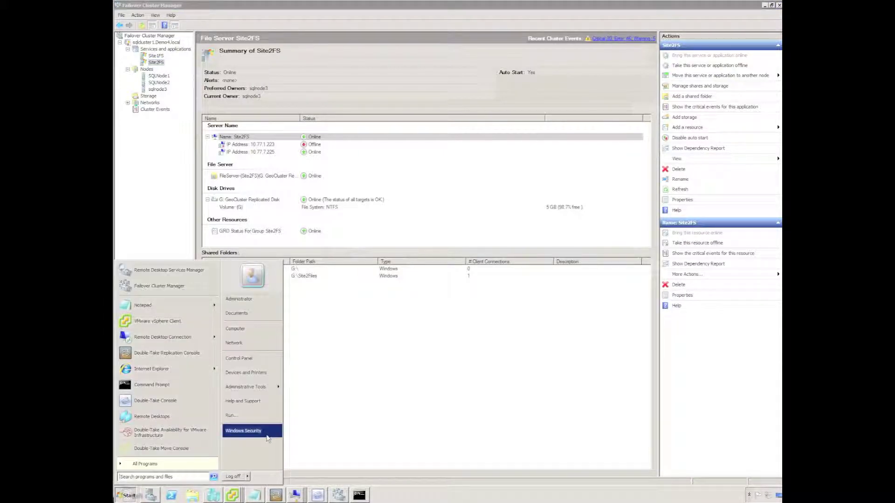
# Step: Open the Site2Files shared folder on \\site2fs via Run
pyautogui.click(252, 415)
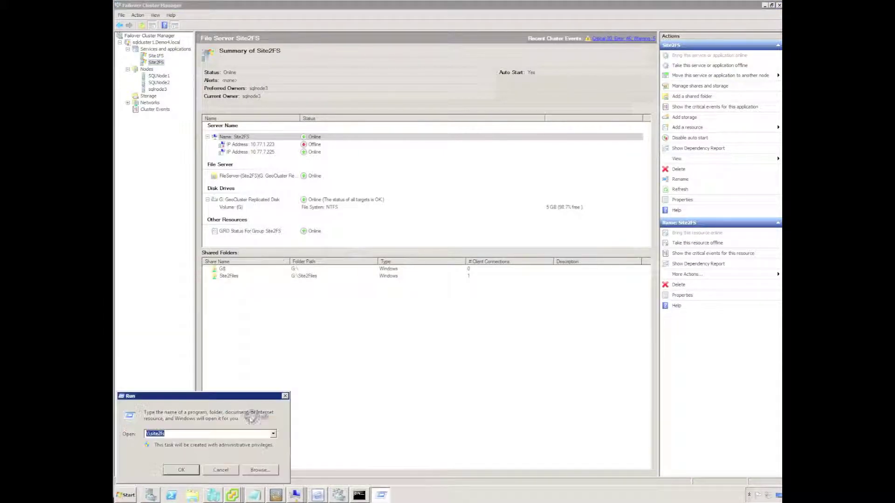
pyautogui.click(187, 471)
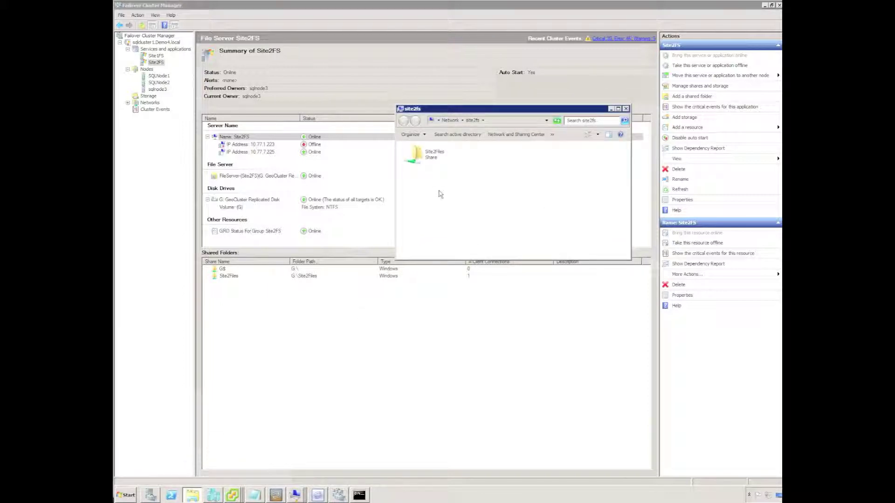
pyautogui.doubleClick(414, 156)
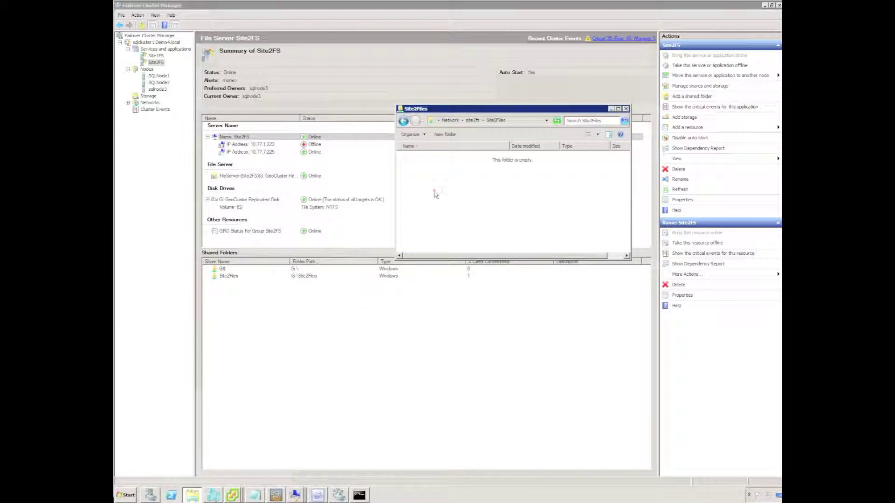
# Step: Create a new rich text document named My Data.rtf in Site2Files
pyautogui.rightClick(436, 191)
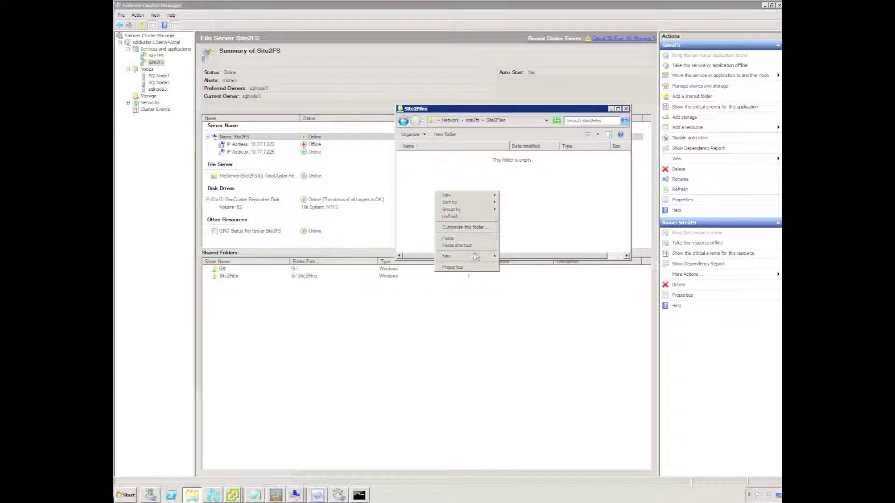
pyautogui.click(474, 256)
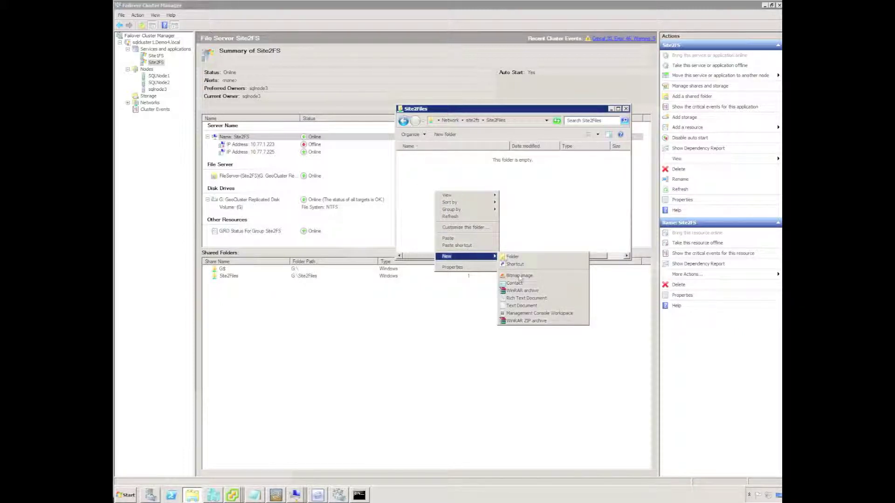
pyautogui.click(521, 298)
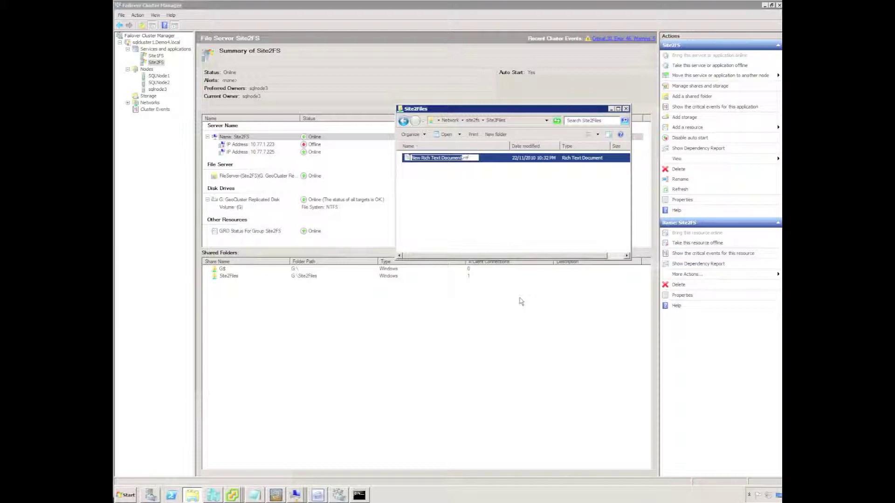
pyautogui.write('My Data')
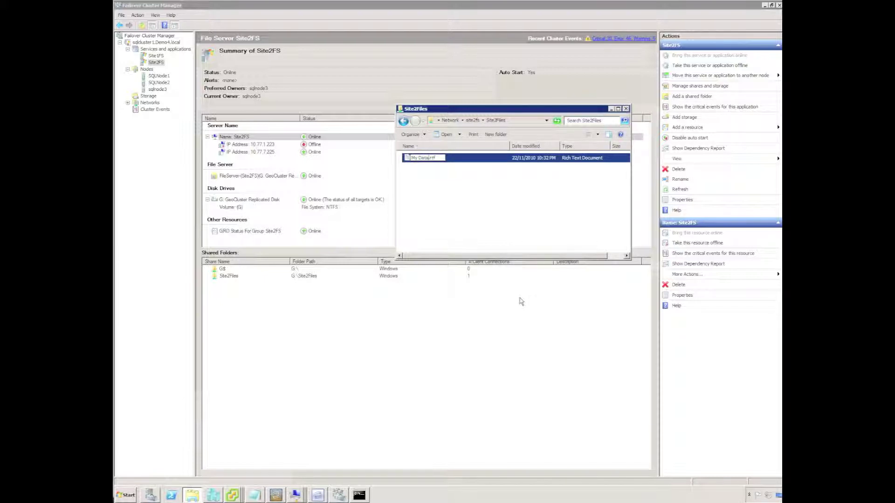
pyautogui.press('Return')
# Step: Turn off the SQLNode3 virtual machine on HYPERV-SITE2 from its console window
pyautogui.click(296, 495)
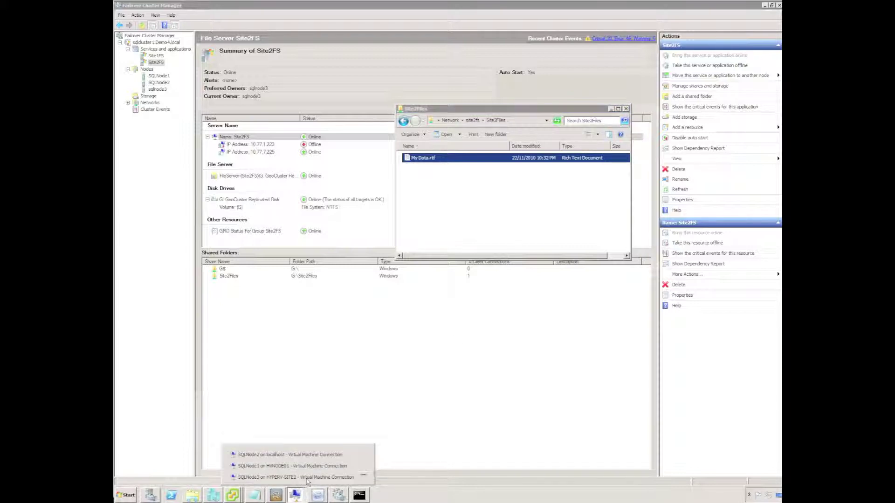
pyautogui.click(307, 478)
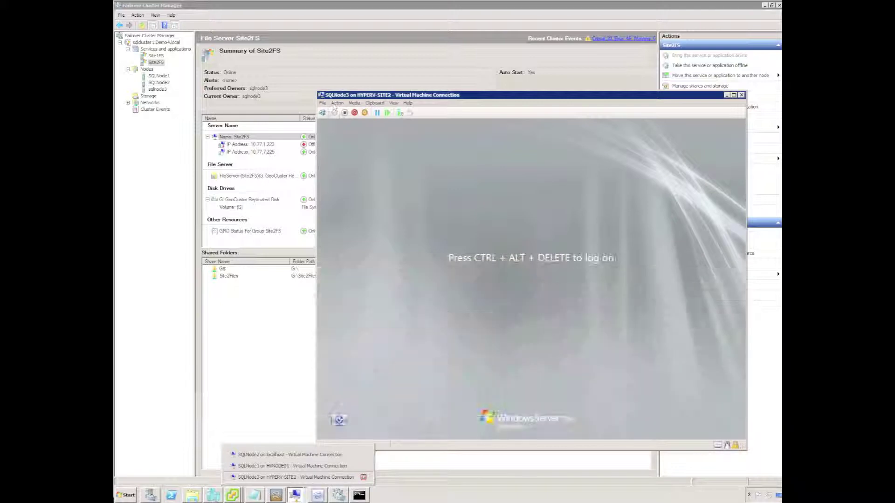
pyautogui.click(345, 115)
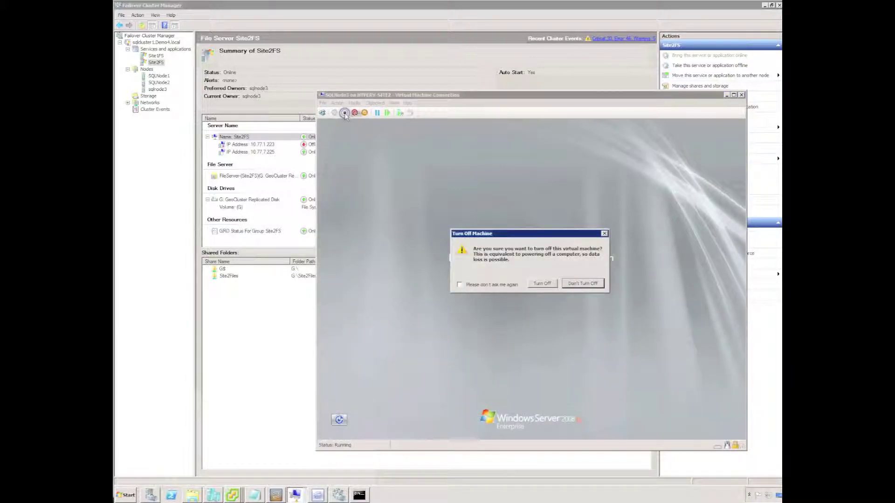
pyautogui.click(548, 286)
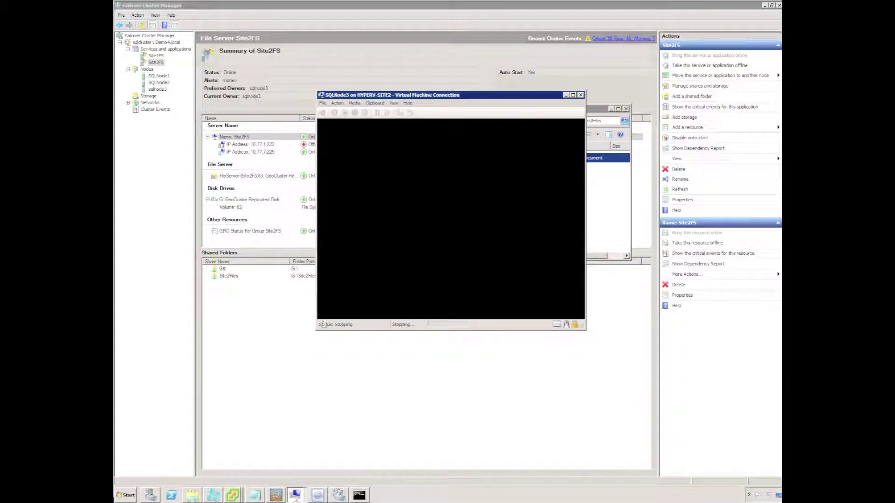
# Step: Bring Failover Cluster Manager forward to watch Site2FS fail over to SQLNode1
pyautogui.click(280, 319)
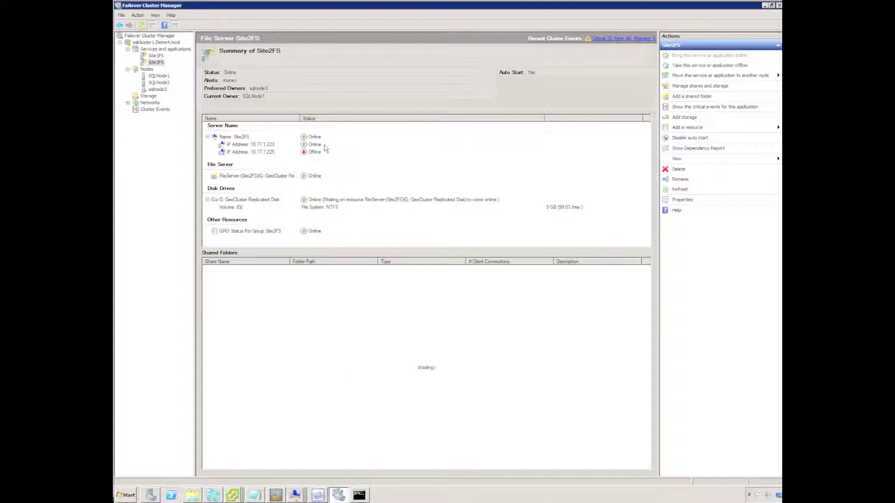
# Step: Reopen the Site2Files share on \\site2fs and check that My Data.rtf is still there
pyautogui.click(128, 496)
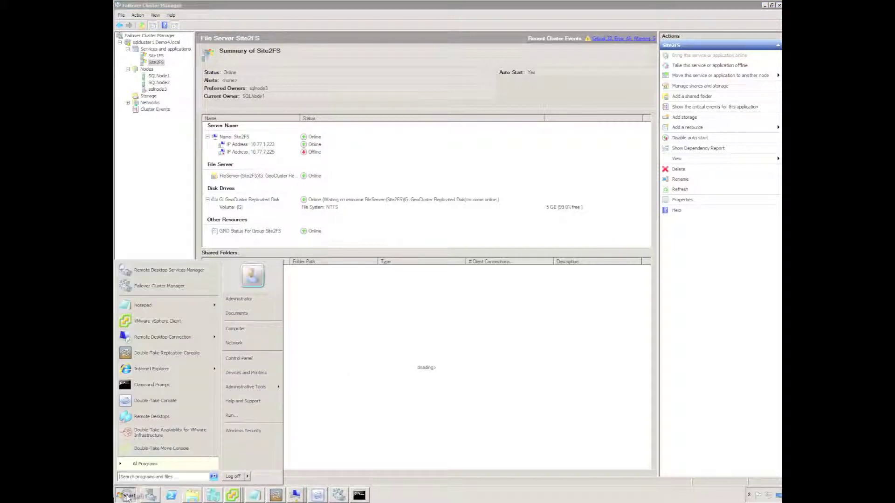
pyautogui.click(235, 418)
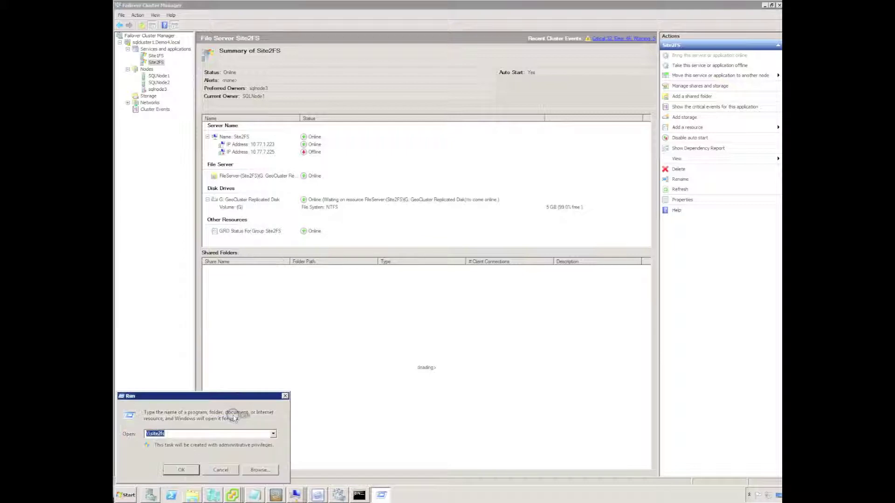
pyautogui.click(180, 470)
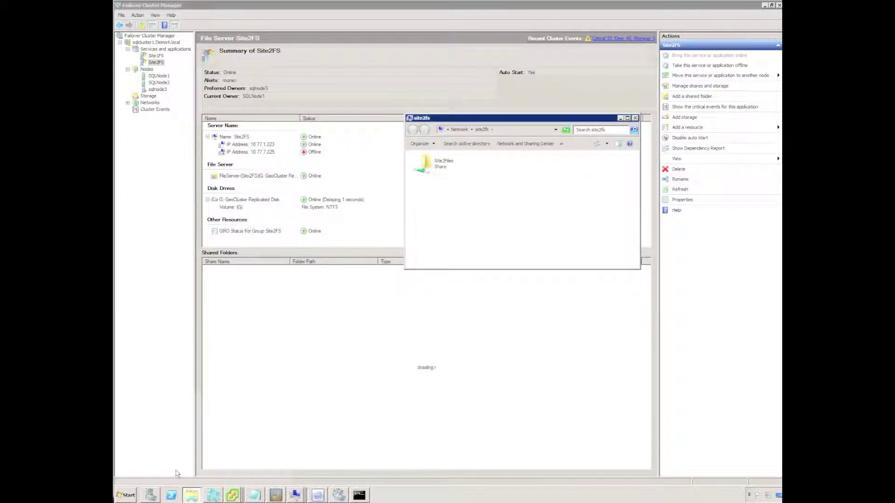
pyautogui.doubleClick(424, 161)
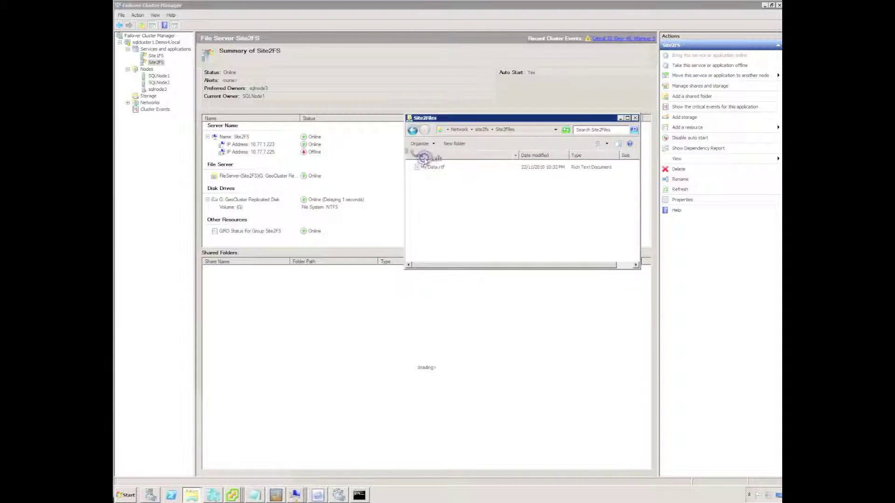
# Step: Create a new rich text document named In DR beside My Data.rtf
pyautogui.rightClick(430, 189)
pyautogui.moveTo(459, 262)
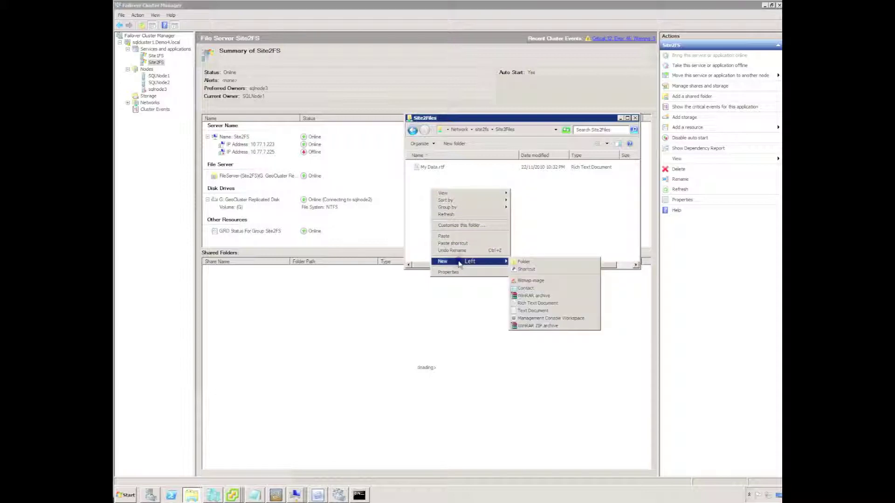
pyautogui.click(534, 303)
pyautogui.write('In DR')
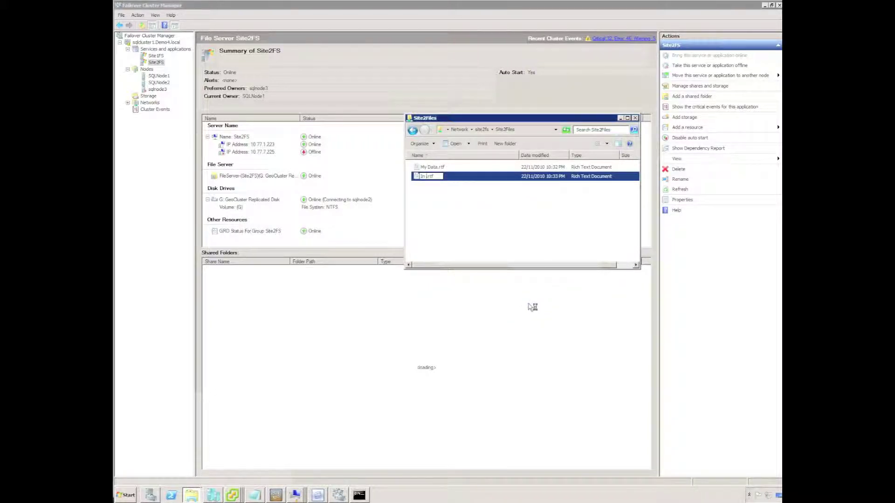